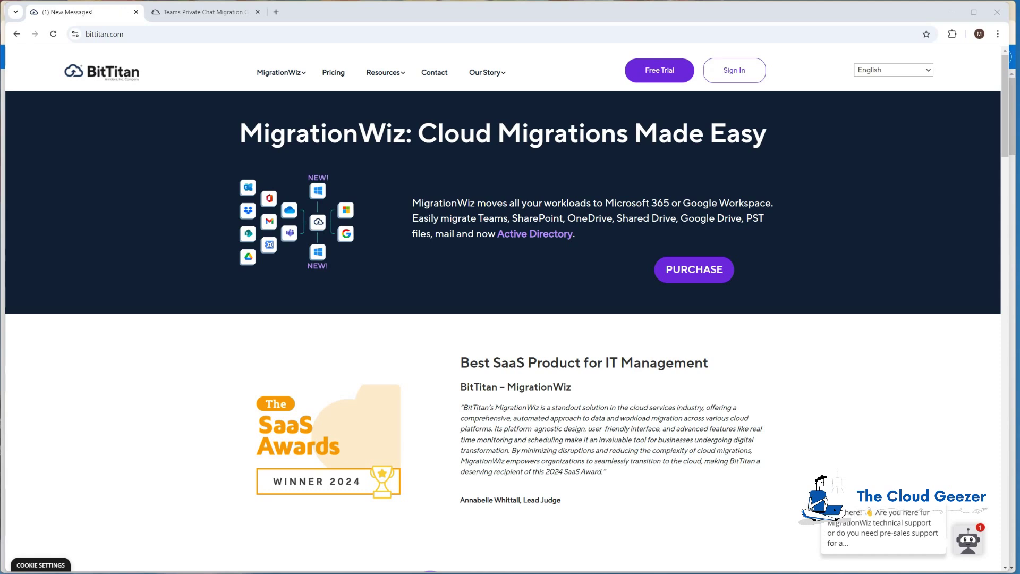
From the MigrationWiz sign-in page, open the BitTitan Help Center via the Help menu.
{"action": "left_click", "coordinate": [735, 70]}
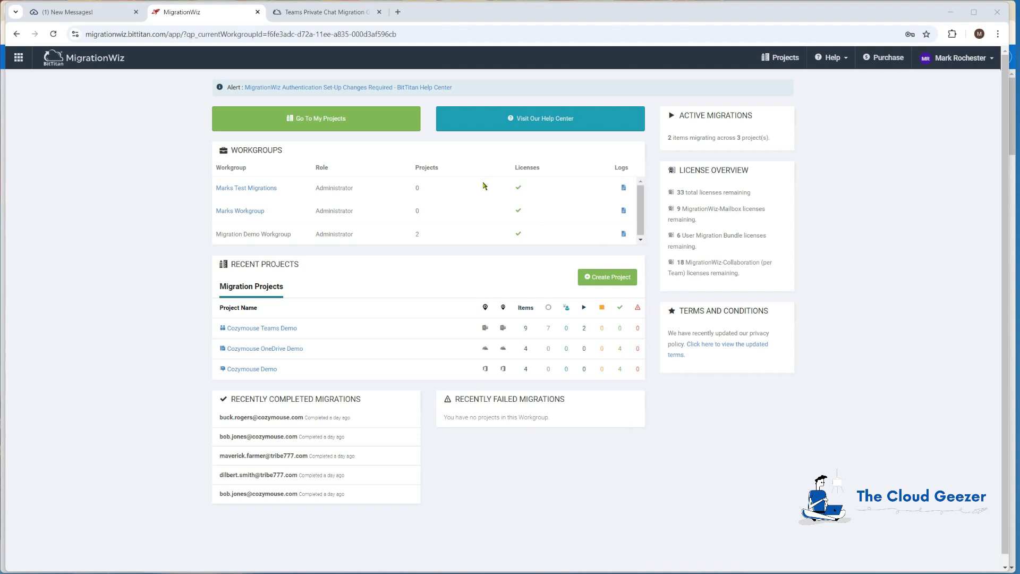
{"action": "left_click", "coordinate": [832, 59]}
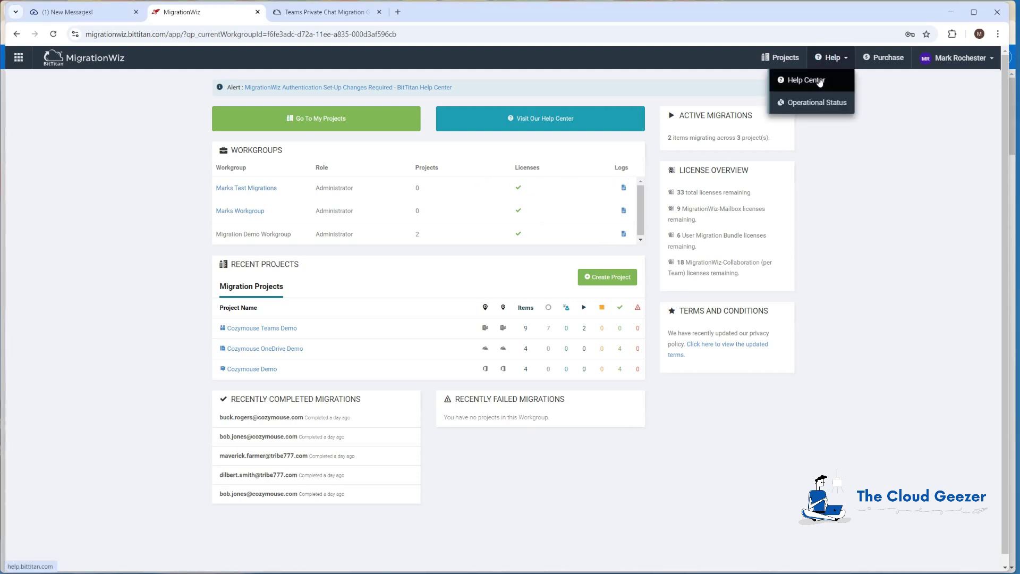
{"action": "left_click", "coordinate": [820, 81]}
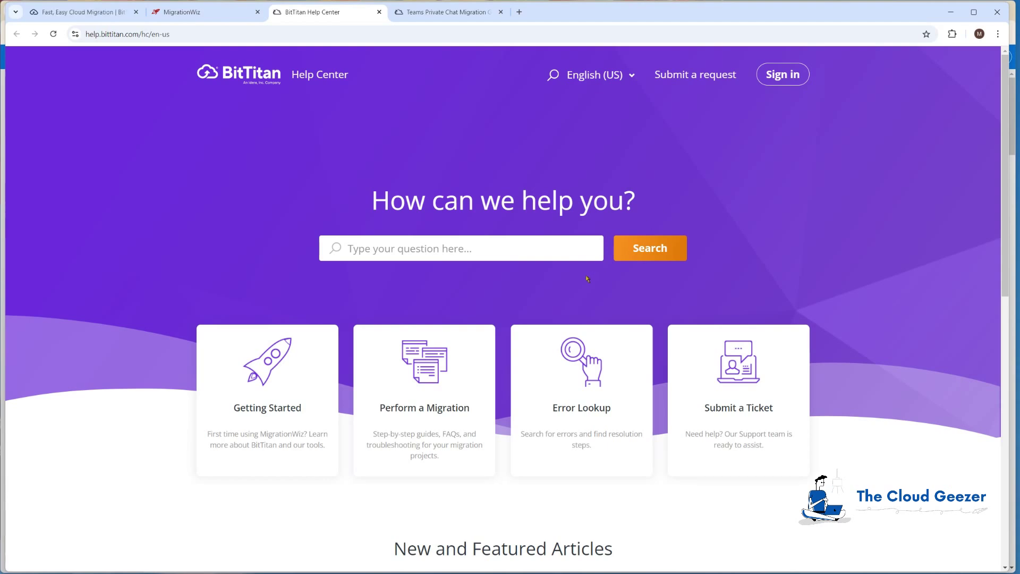
Browse Perform a Migration > Microsoft Teams Migrations to the Teams Private Chat Migration Guide.
{"action": "left_click", "coordinate": [450, 376]}
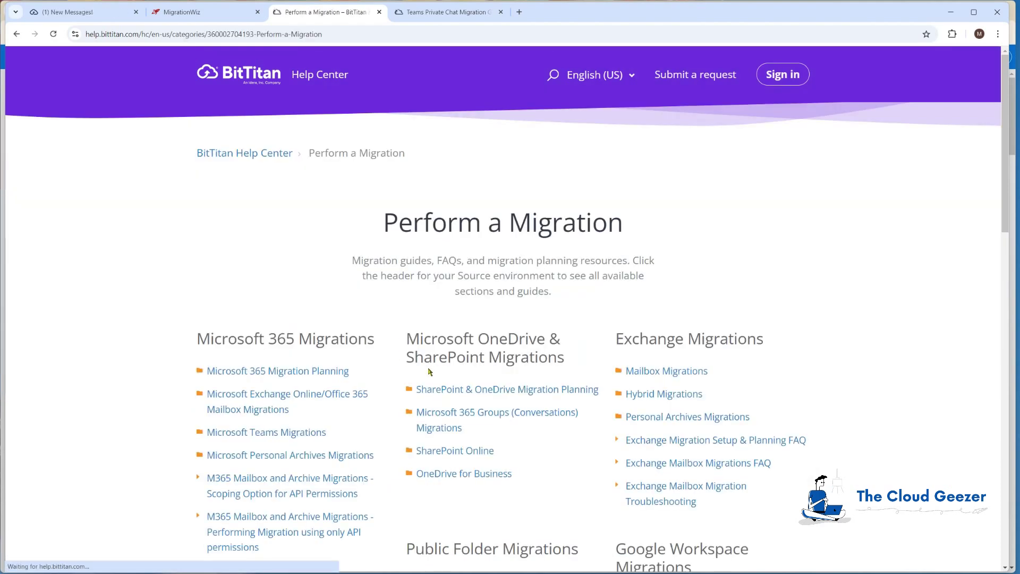
{"action": "scroll", "coordinate": [425, 353], "scroll_direction": "down", "scroll_amount": 2}
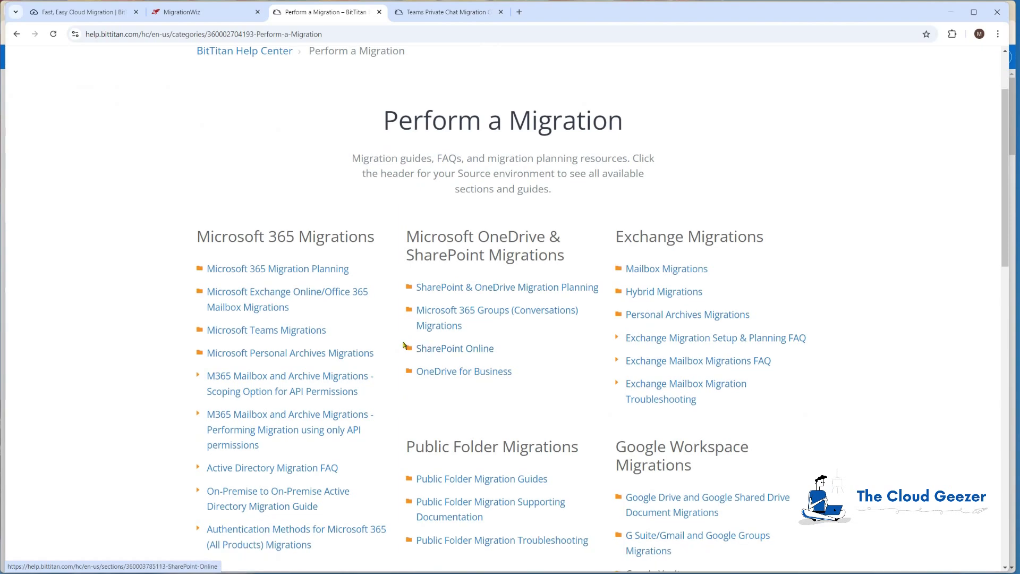
{"action": "left_click", "coordinate": [271, 333]}
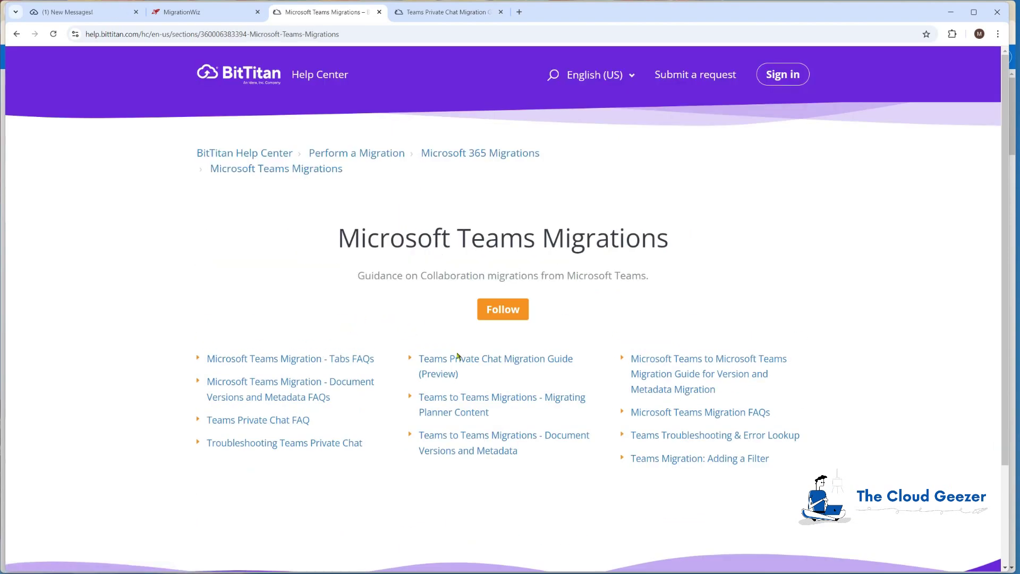
{"action": "left_click", "coordinate": [507, 362]}
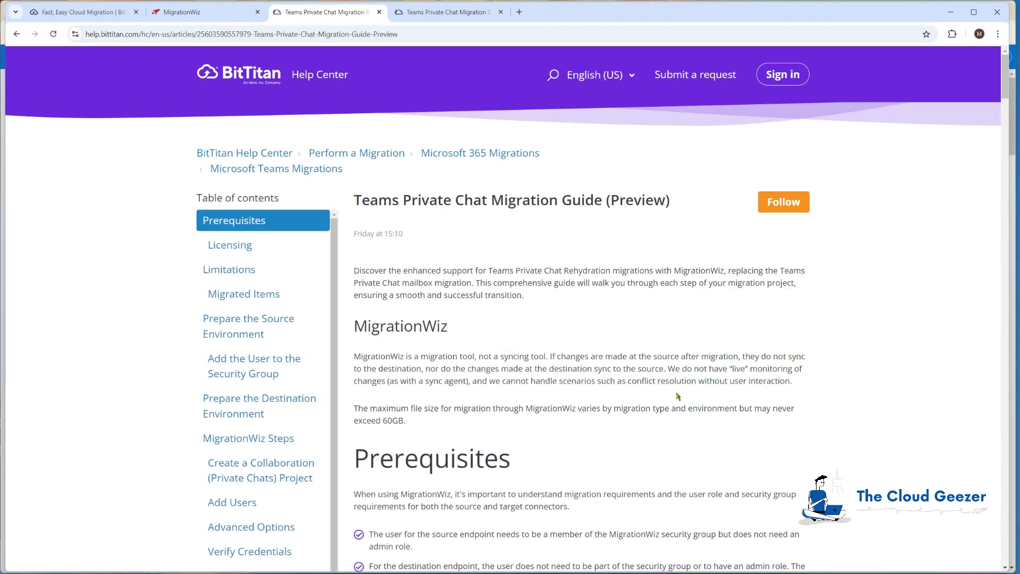
{"action": "scroll", "coordinate": [677, 396], "scroll_direction": "down", "scroll_amount": 4}
{"action": "scroll", "coordinate": [677, 393], "scroll_direction": "down", "scroll_amount": 5}
{"action": "scroll", "coordinate": [677, 392], "scroll_direction": "down", "scroll_amount": 9}
{"action": "scroll", "coordinate": [677, 393], "scroll_direction": "down", "scroll_amount": 10}
{"action": "scroll", "coordinate": [677, 392], "scroll_direction": "down", "scroll_amount": 4}
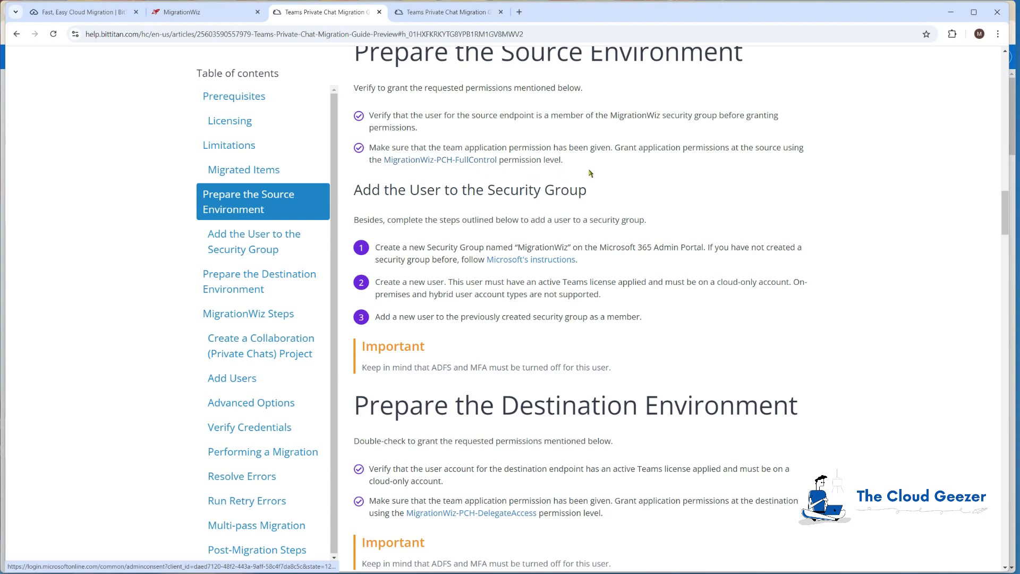
Copy the MigrationWiz-PCH-FullControl consent link address and switch to the admin window.
{"action": "right_click", "coordinate": [475, 160]}
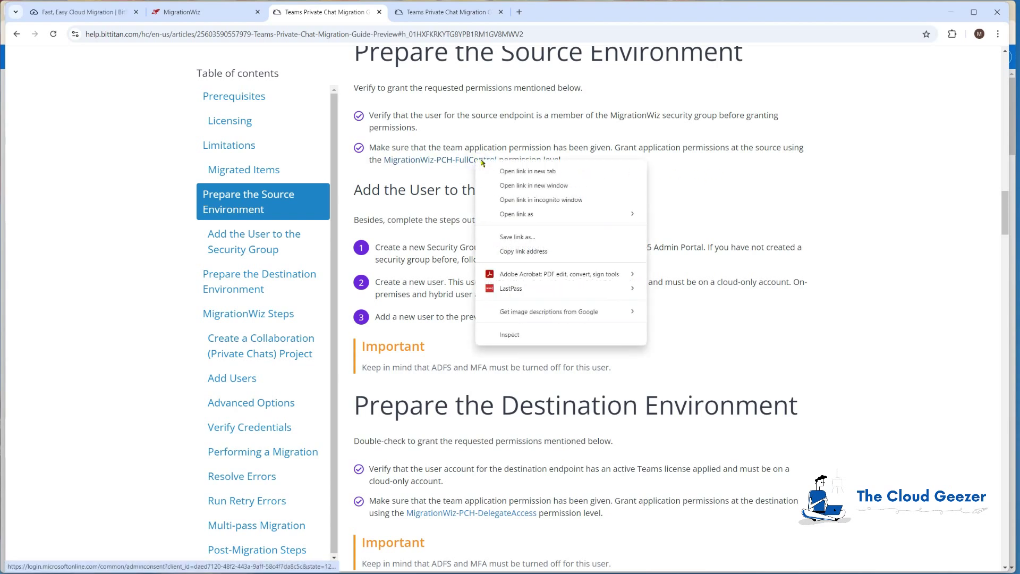
{"action": "left_click", "coordinate": [524, 250]}
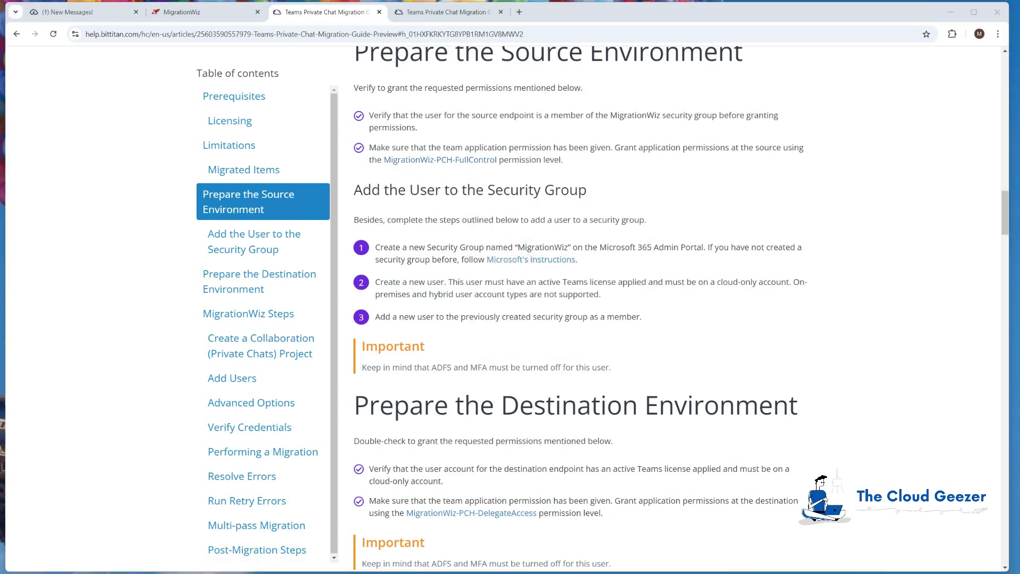
{"action": "key", "text": "alt+Tab"}
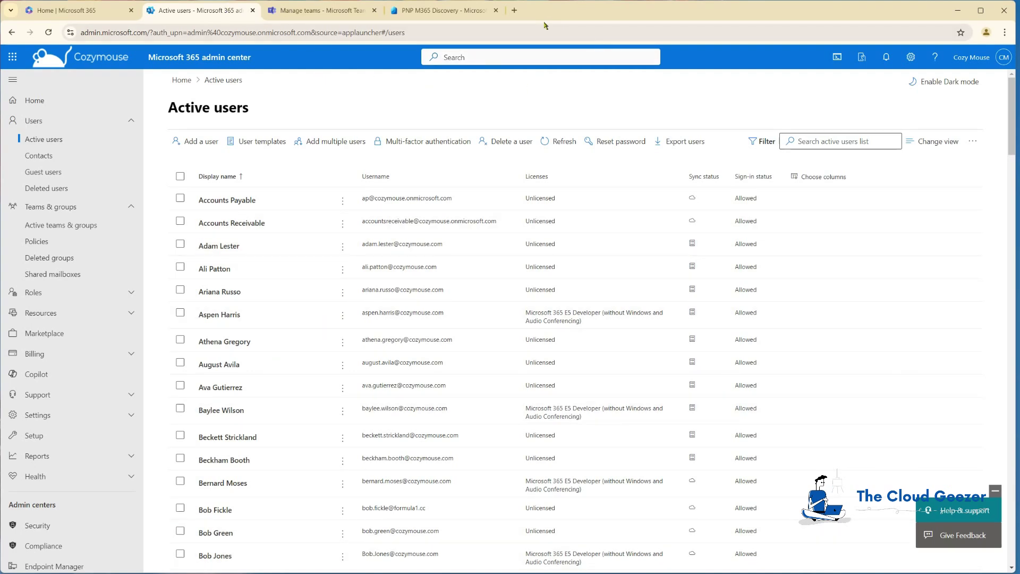
Load the FullControl consent URL in a new tab, sign in as tenant admin, and accept the permissions.
{"action": "left_click", "coordinate": [515, 11]}
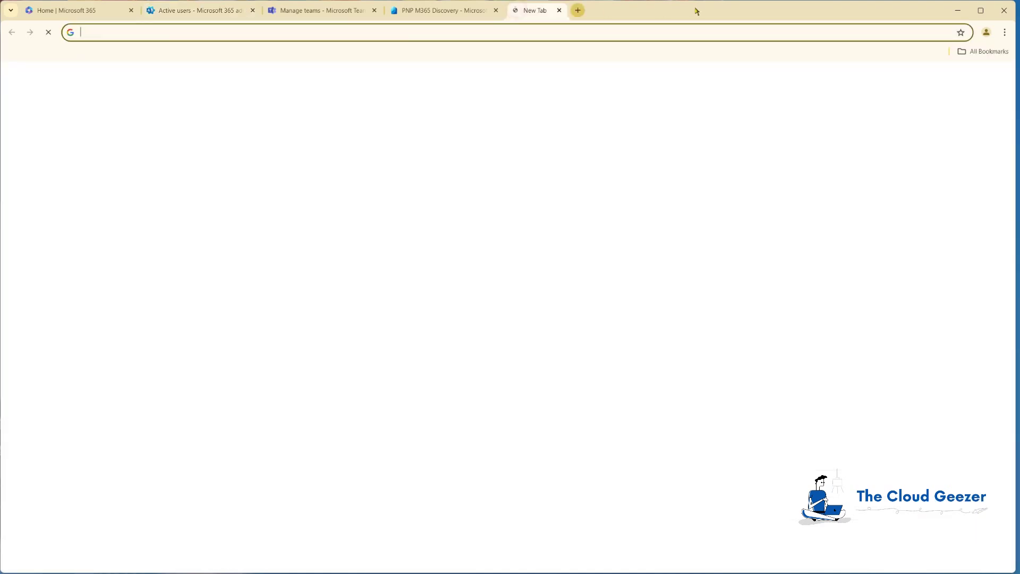
{"action": "key", "text": "ctrl+v"}
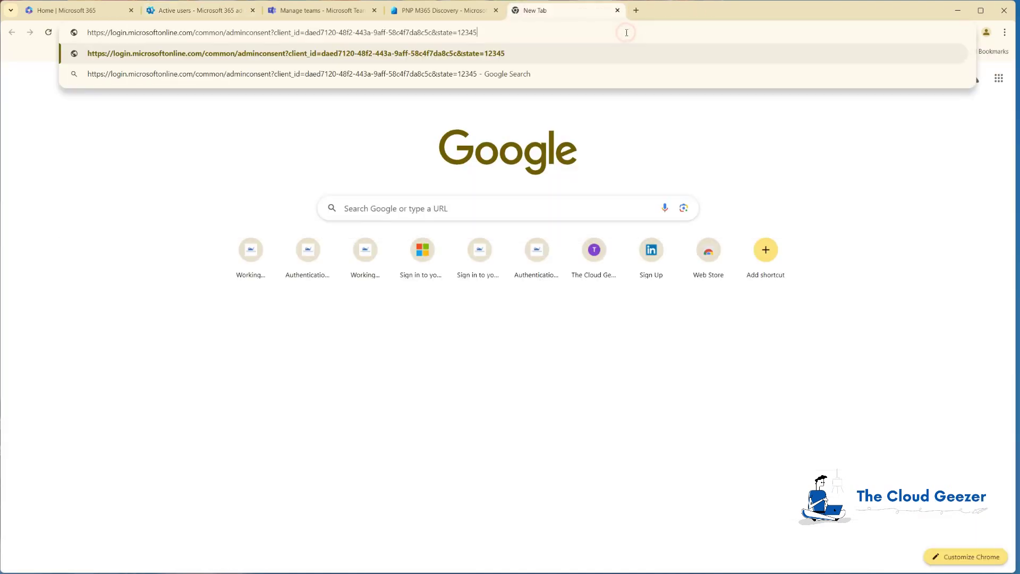
{"action": "key", "text": "Return"}
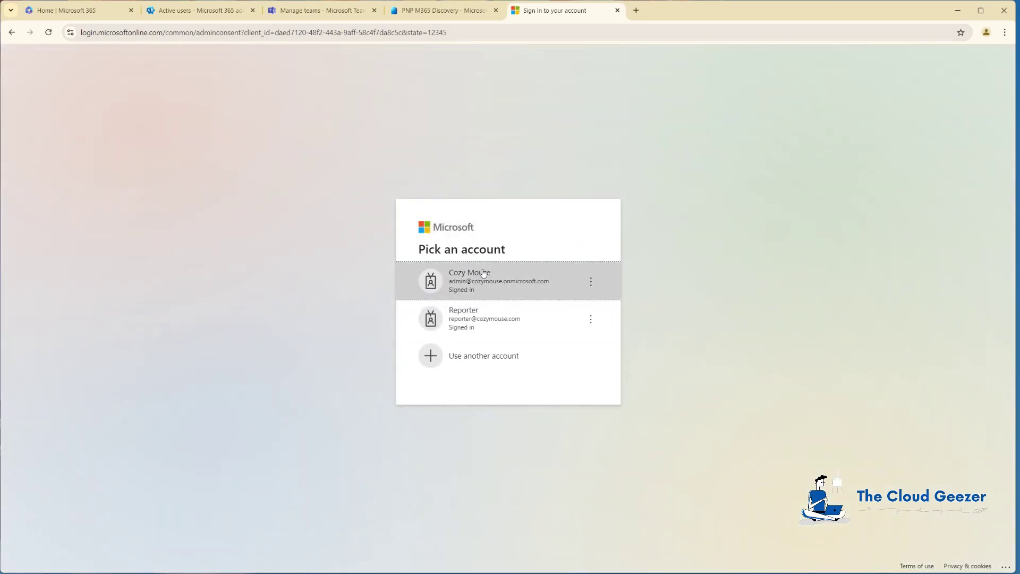
{"action": "left_click", "coordinate": [489, 281]}
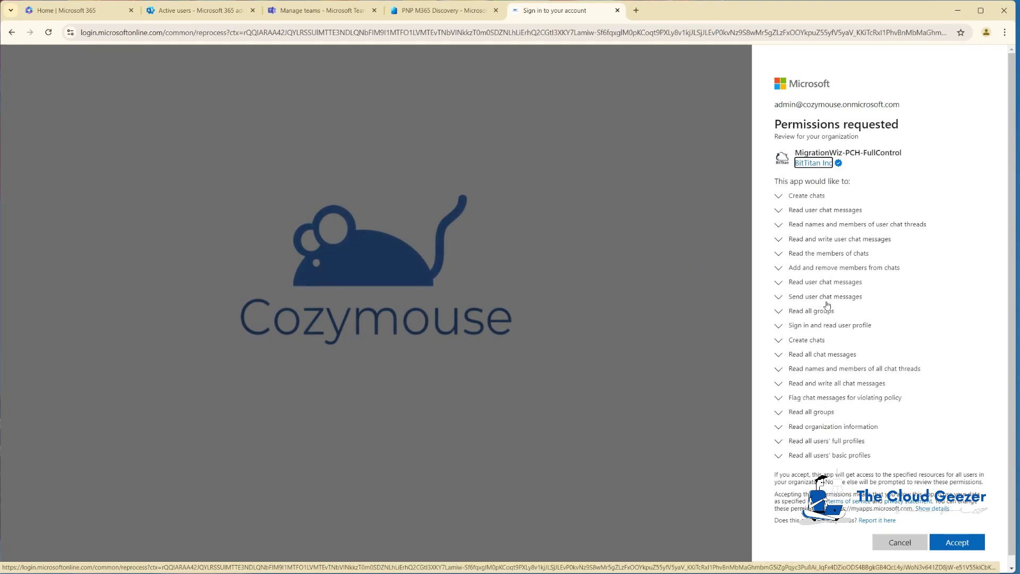
{"action": "left_click", "coordinate": [959, 542]}
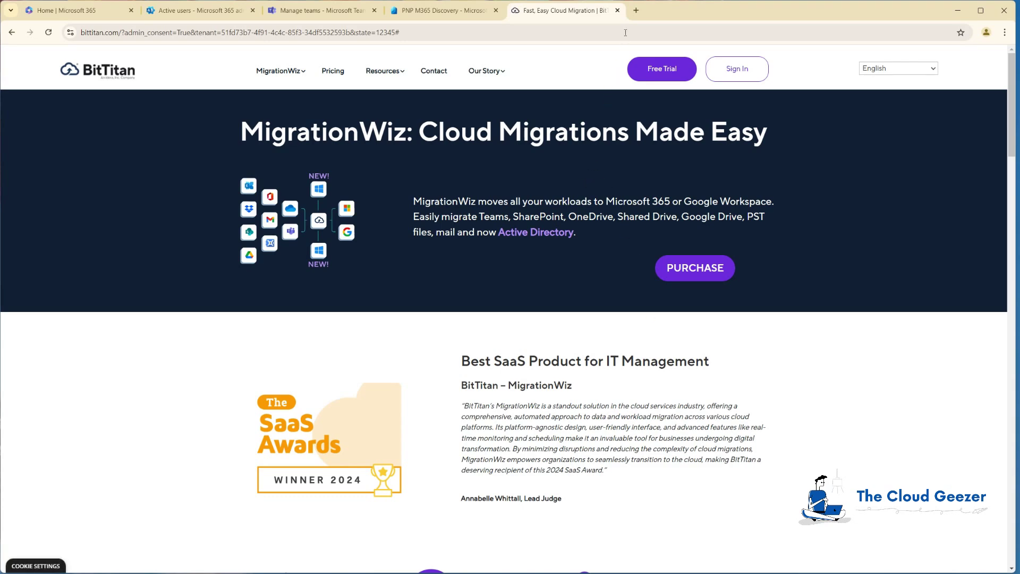
{"action": "left_click", "coordinate": [617, 10]}
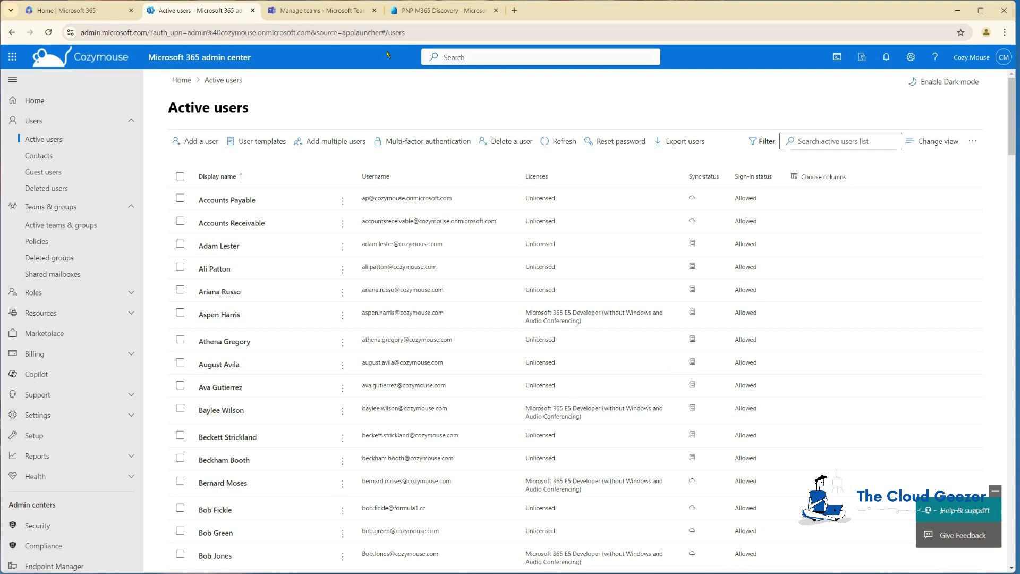
Sign in to the Entra admin center and open Applications > Enterprise applications.
{"action": "scroll", "coordinate": [95, 292], "scroll_direction": "down", "scroll_amount": 3}
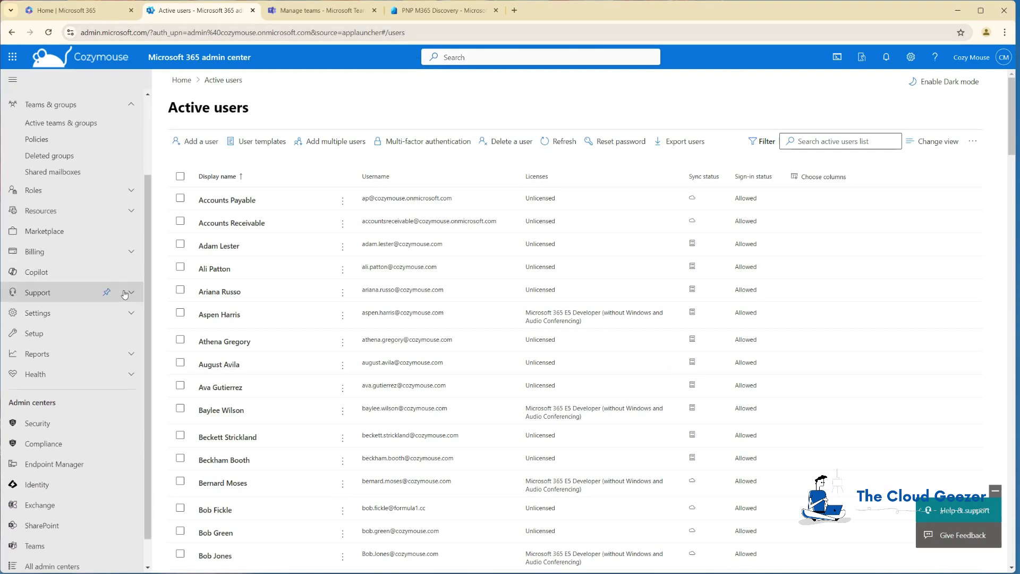
{"action": "left_click", "coordinate": [38, 452]}
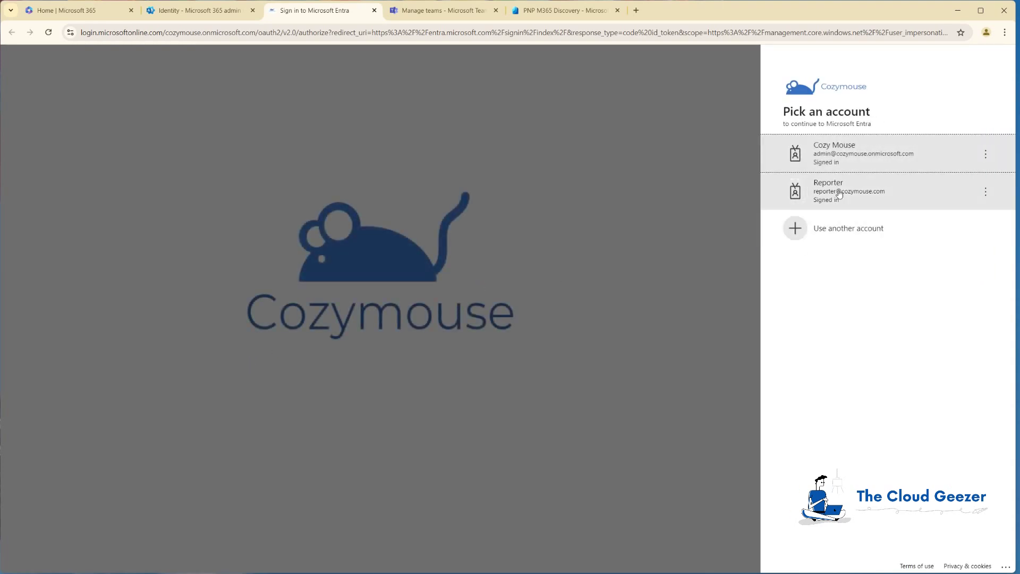
{"action": "left_click", "coordinate": [845, 157]}
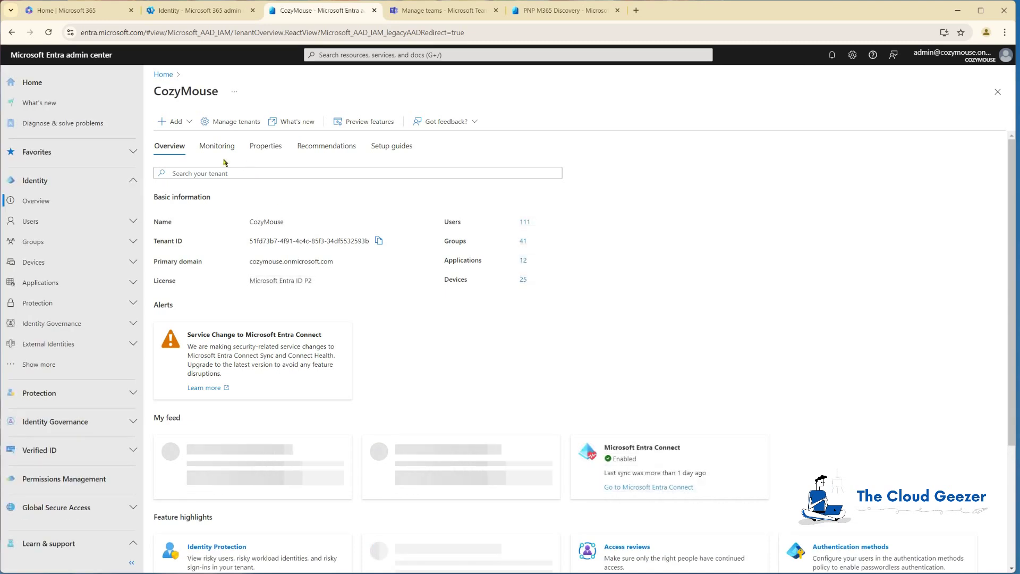
{"action": "left_click", "coordinate": [56, 283]}
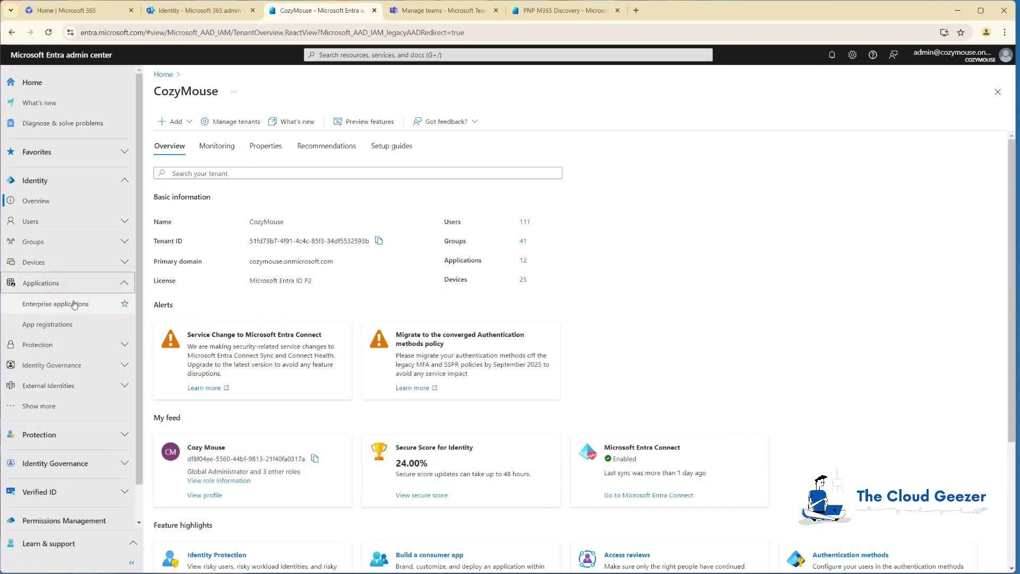
{"action": "left_click", "coordinate": [79, 304]}
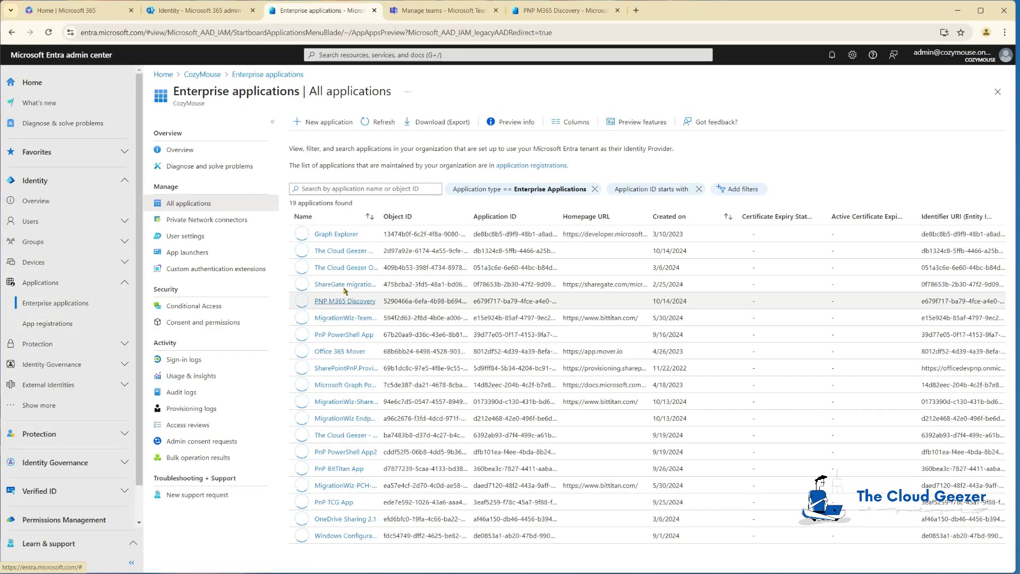
Sort by Created on, newest first, widen Name to find MigrationWiz-PCH-FullControl, then close Entra.
{"action": "left_click", "coordinate": [727, 218]}
{"action": "left_click", "coordinate": [728, 217]}
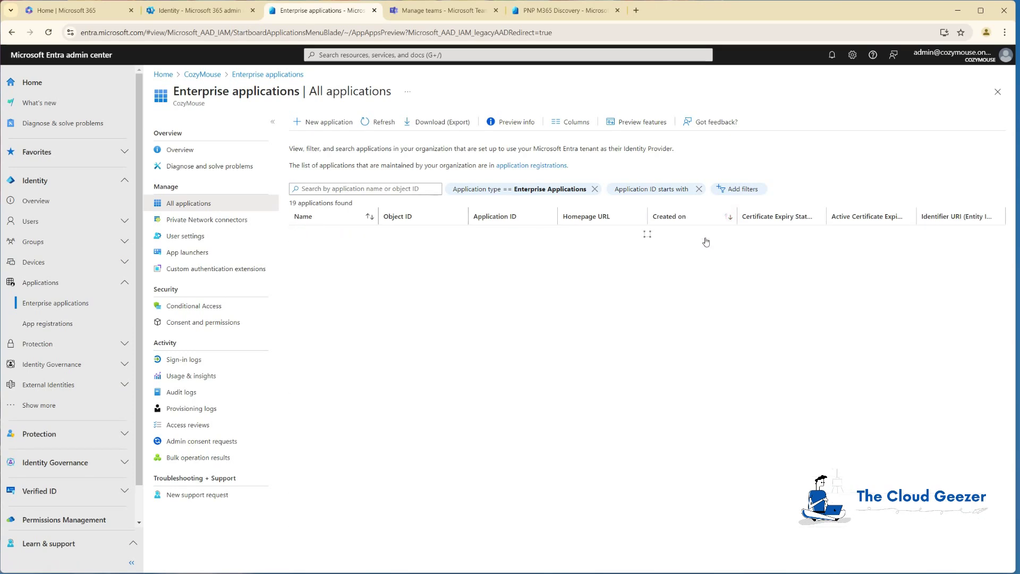
{"action": "double_click", "coordinate": [380, 216]}
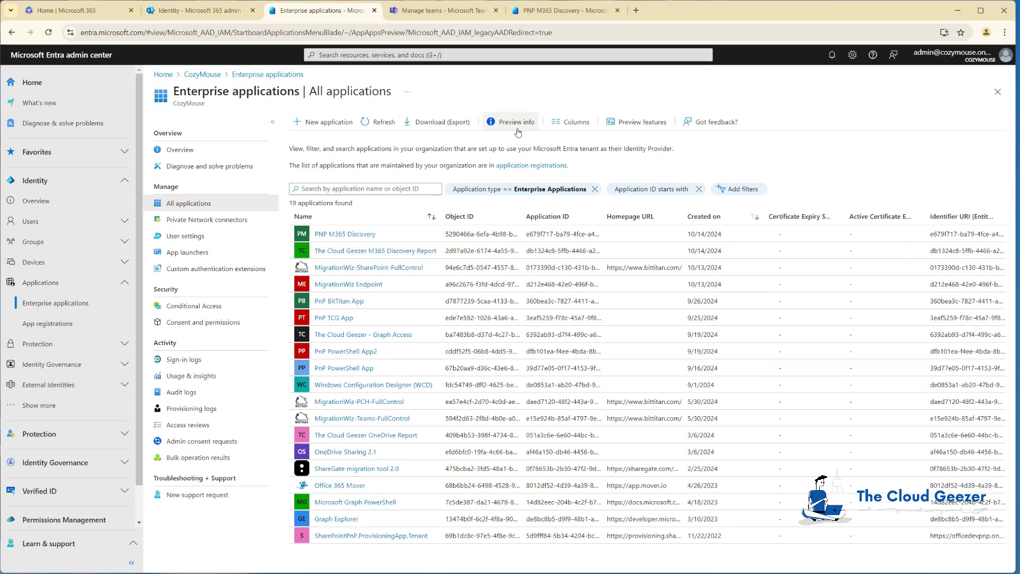
{"action": "left_click", "coordinate": [374, 11]}
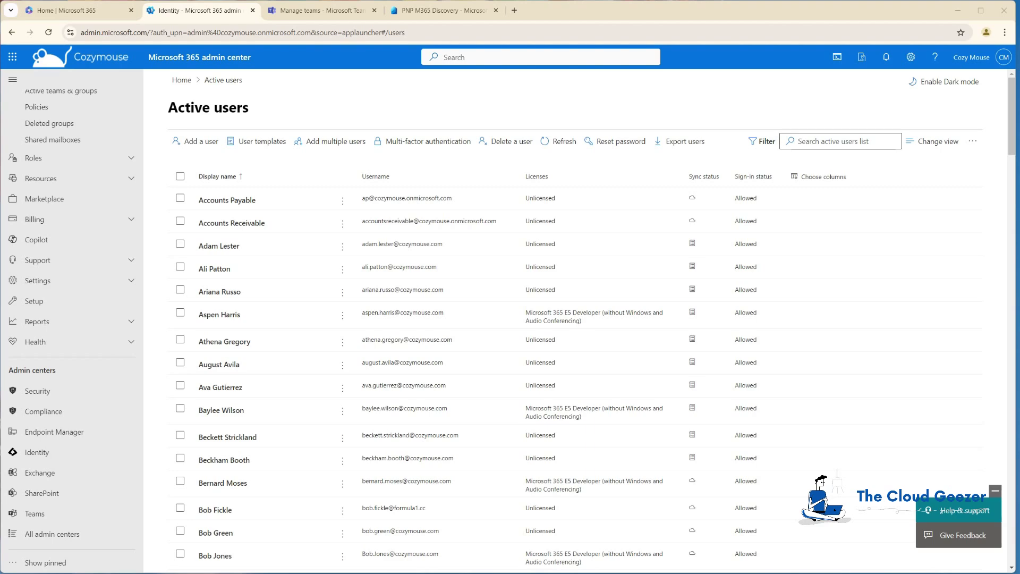
{"action": "key", "text": "alt+Tab"}
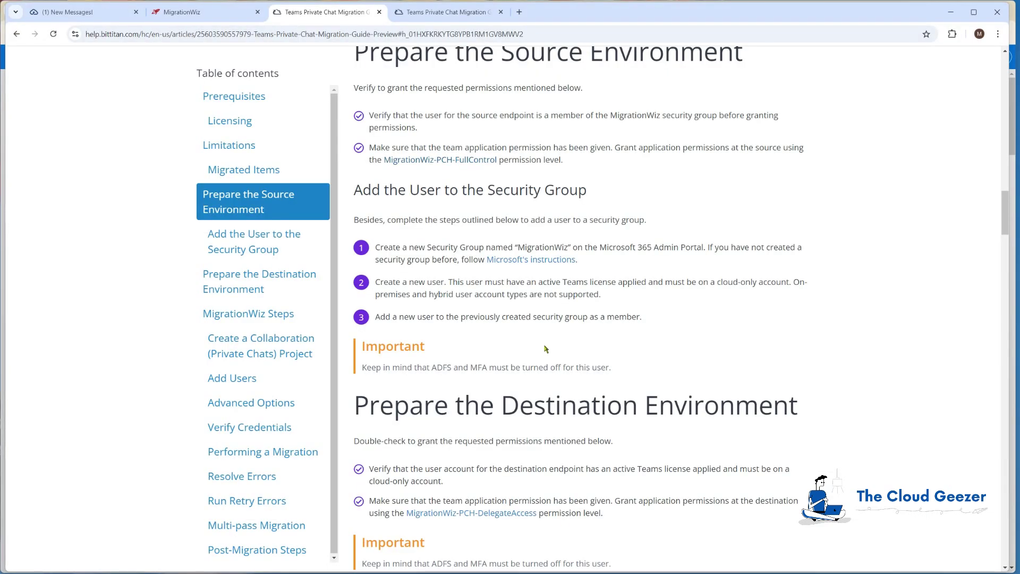
Copy the MigrationWiz-PCH-DelegateAccess consent link address from the guide.
{"action": "scroll", "coordinate": [470, 399], "scroll_direction": "down", "scroll_amount": 2}
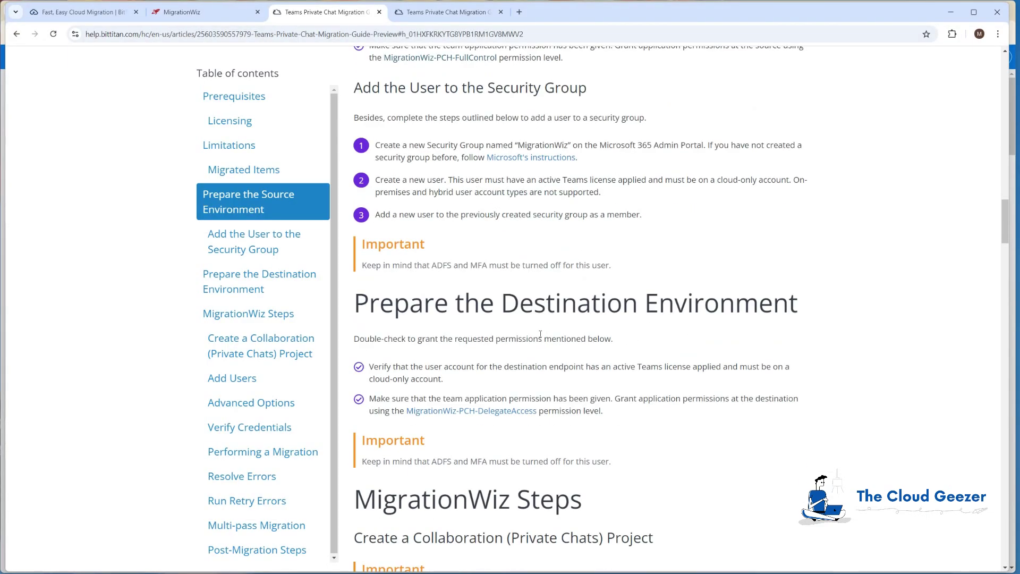
{"action": "right_click", "coordinate": [491, 413]}
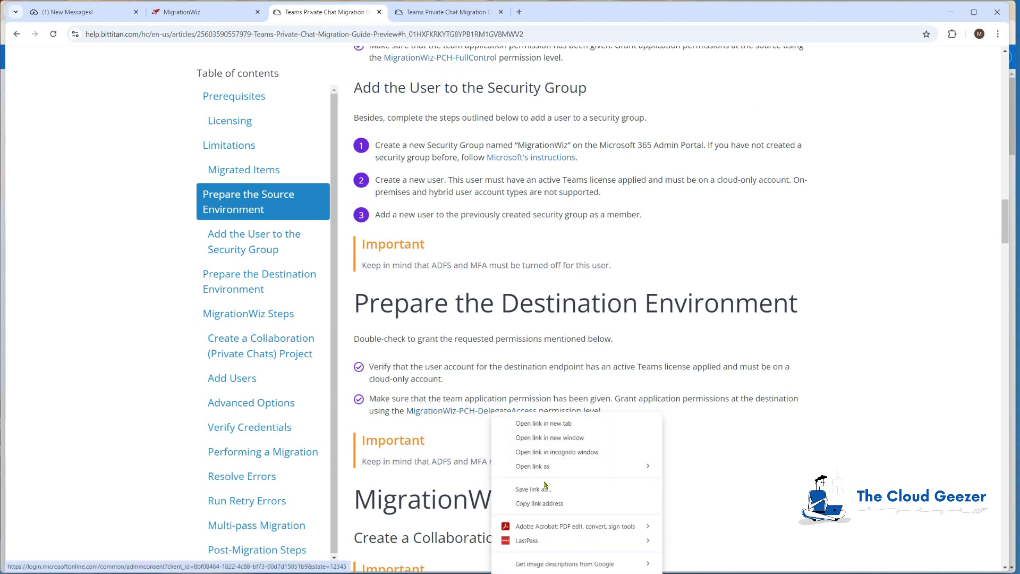
{"action": "left_click", "coordinate": [543, 504]}
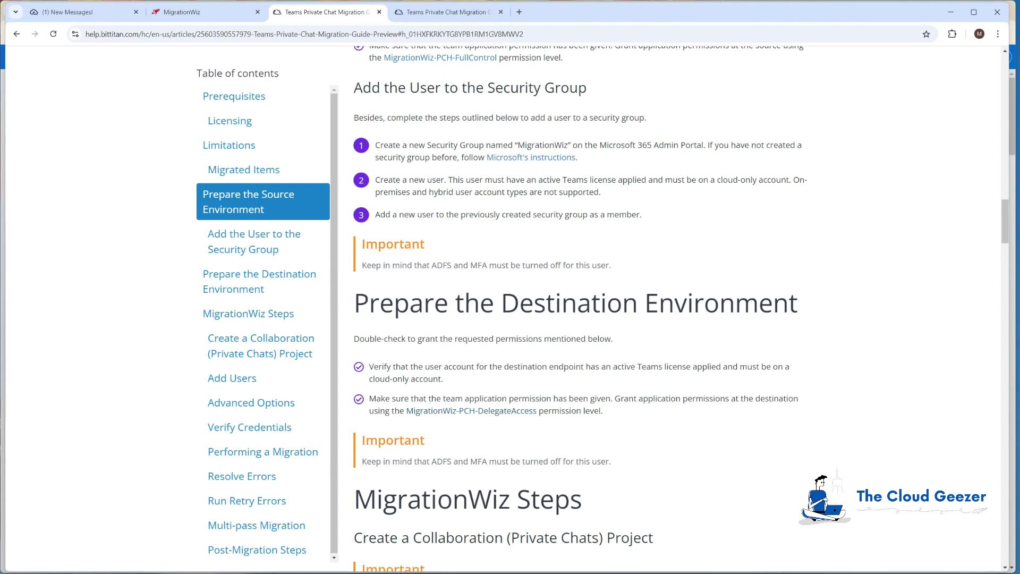
{"action": "key", "text": "alt+Tab"}
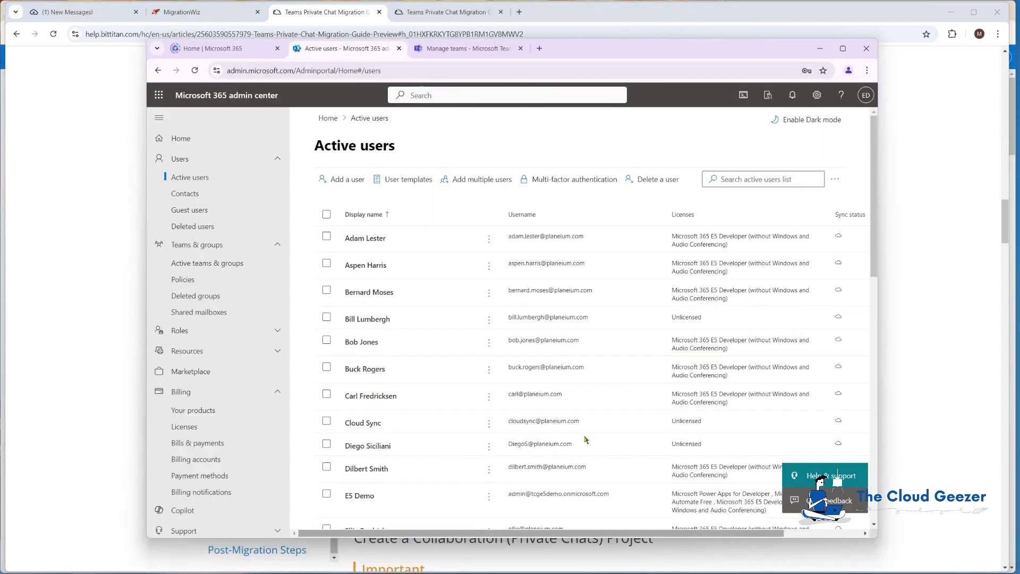
Load the DelegateAccess consent URL, sign in as admin, accept the chat permissions, and close the confirmation.
{"action": "left_click", "coordinate": [539, 48]}
{"action": "left_click", "coordinate": [539, 69]}
{"action": "key", "text": "ctrl+v"}
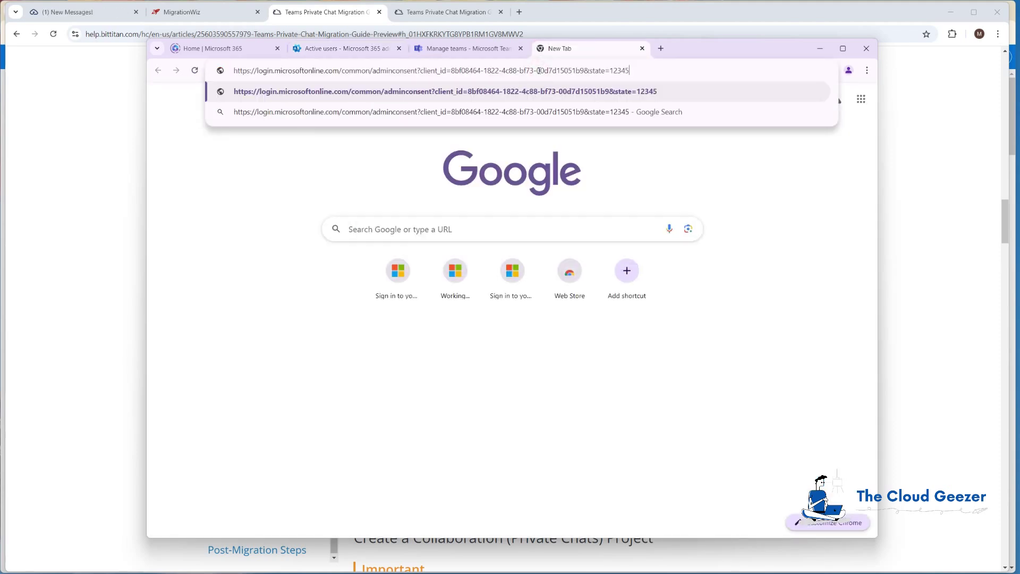
{"action": "key", "text": "Return"}
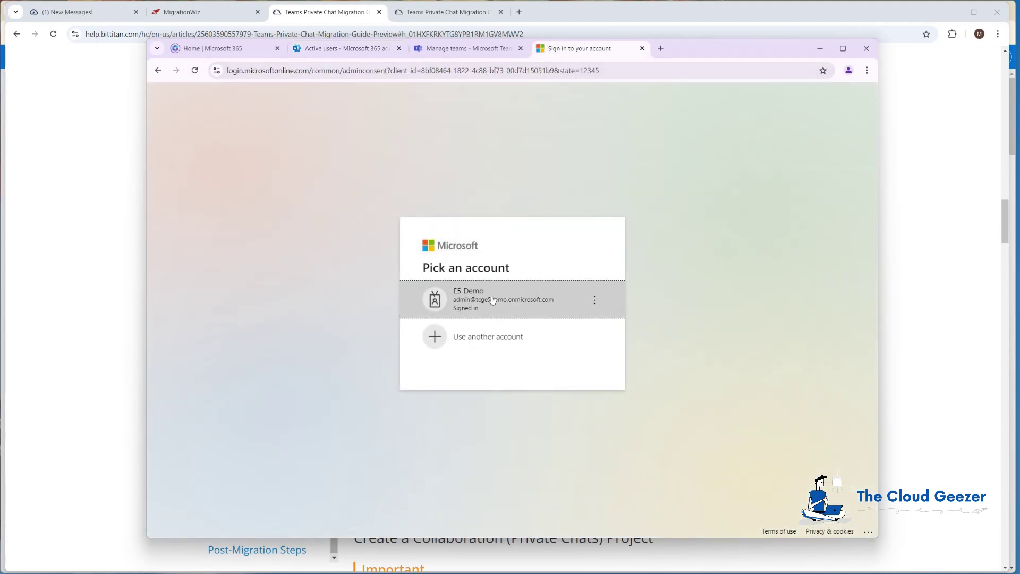
{"action": "left_click", "coordinate": [481, 296]}
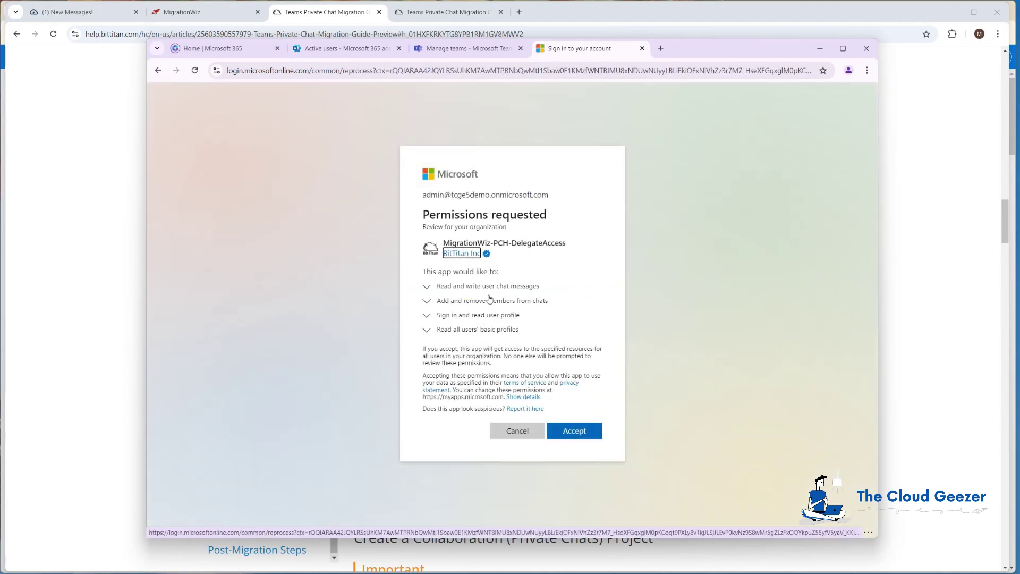
{"action": "left_click", "coordinate": [577, 433]}
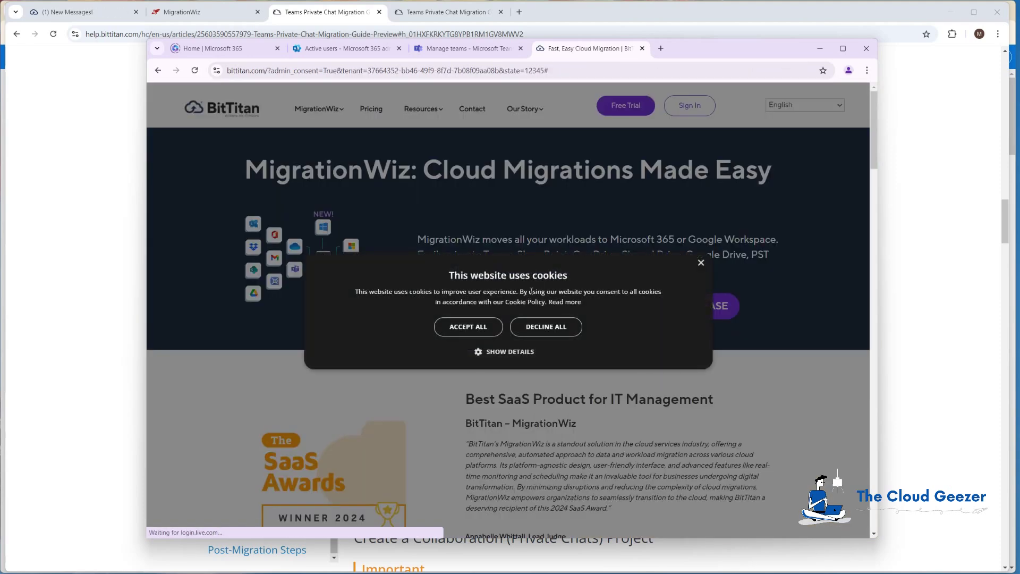
{"action": "left_click", "coordinate": [642, 48]}
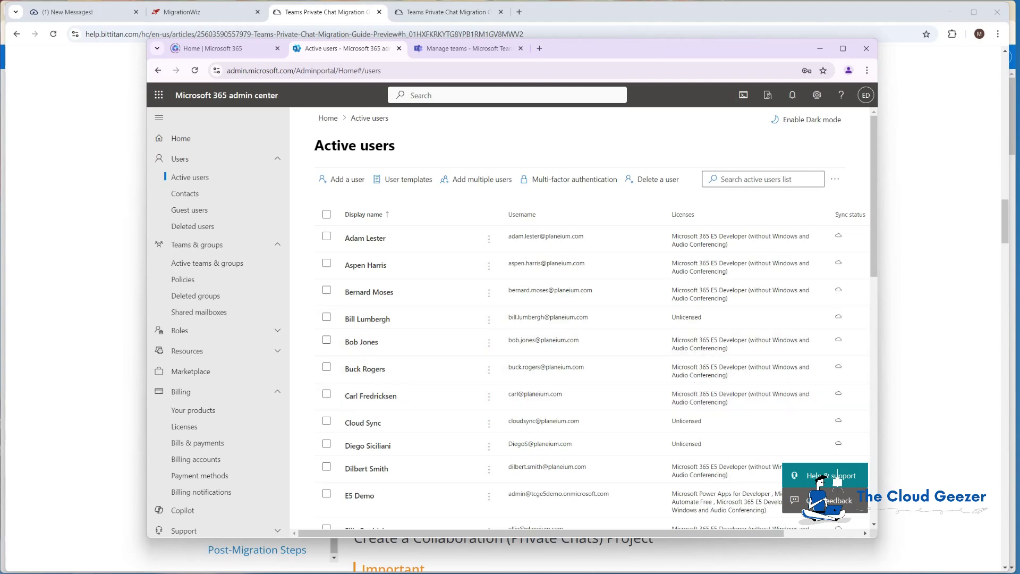
Filter Active teams & groups to Security groups and check MigrationWiz's only member is Migration Wiz Service Account.
{"action": "scroll", "coordinate": [451, 295], "scroll_direction": "down", "scroll_amount": 4}
{"action": "scroll", "coordinate": [423, 301], "scroll_direction": "down", "scroll_amount": 5}
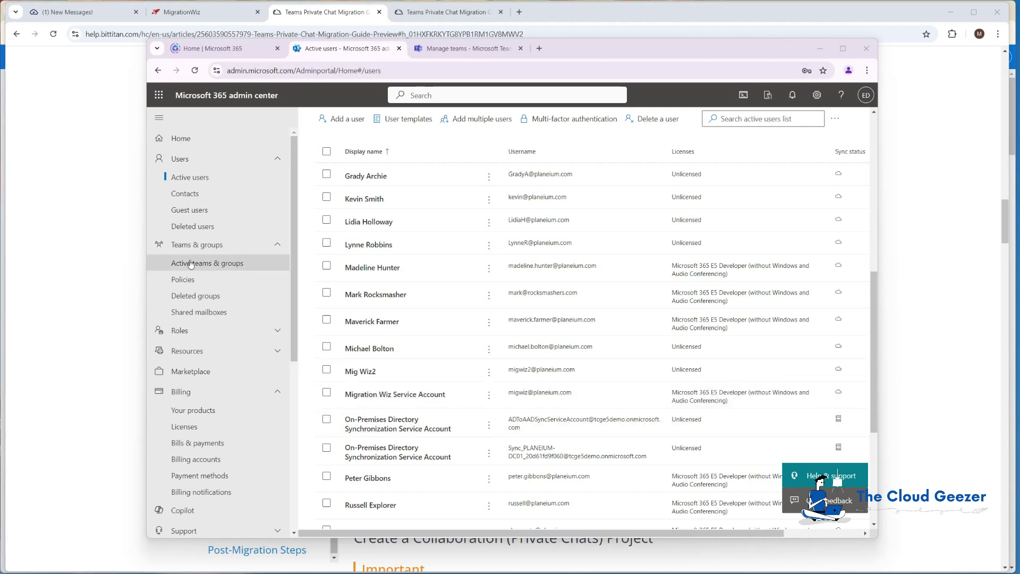
{"action": "left_click", "coordinate": [217, 264]}
{"action": "left_click", "coordinate": [521, 225]}
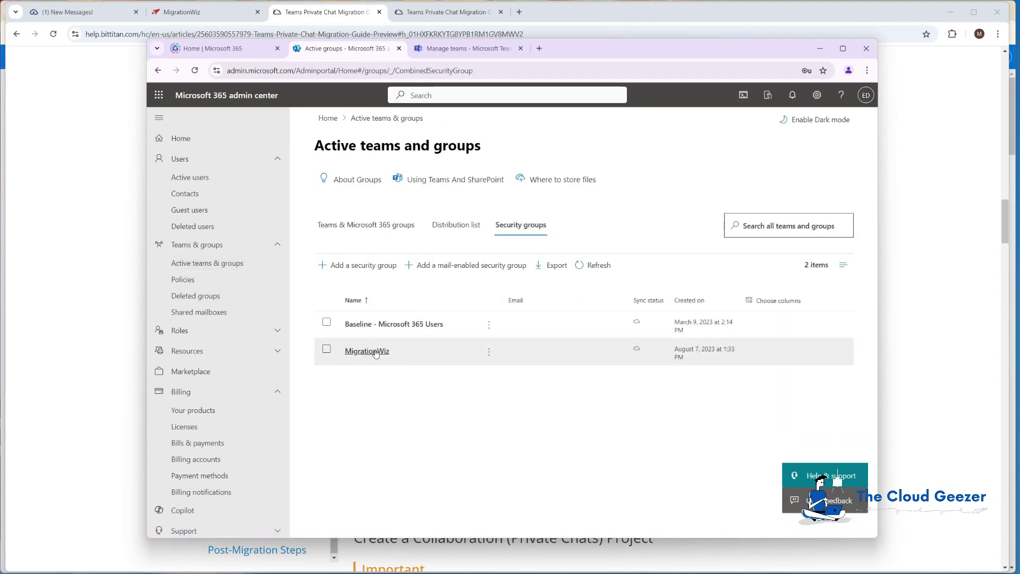
{"action": "left_click", "coordinate": [371, 352]}
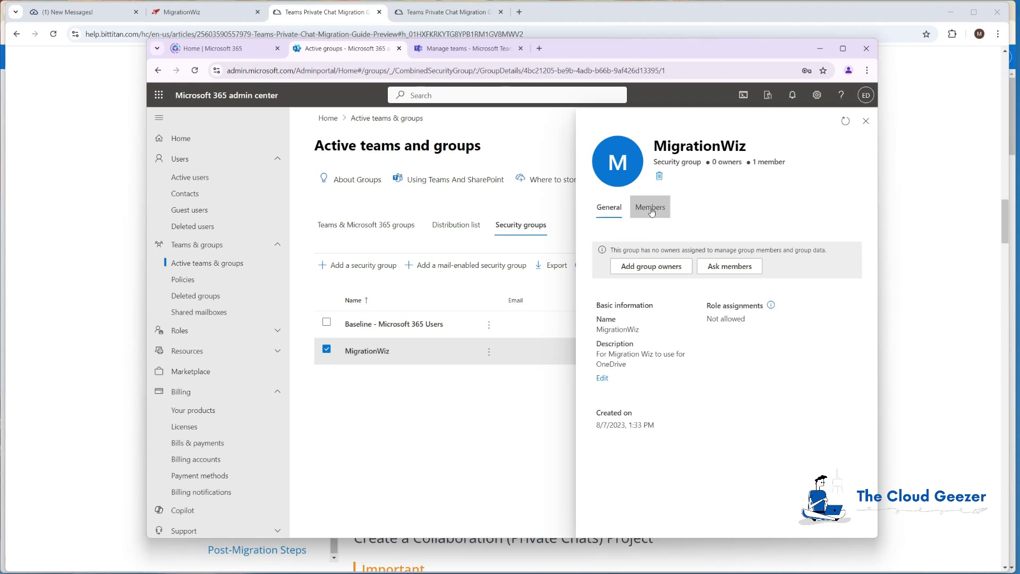
{"action": "left_click", "coordinate": [649, 208]}
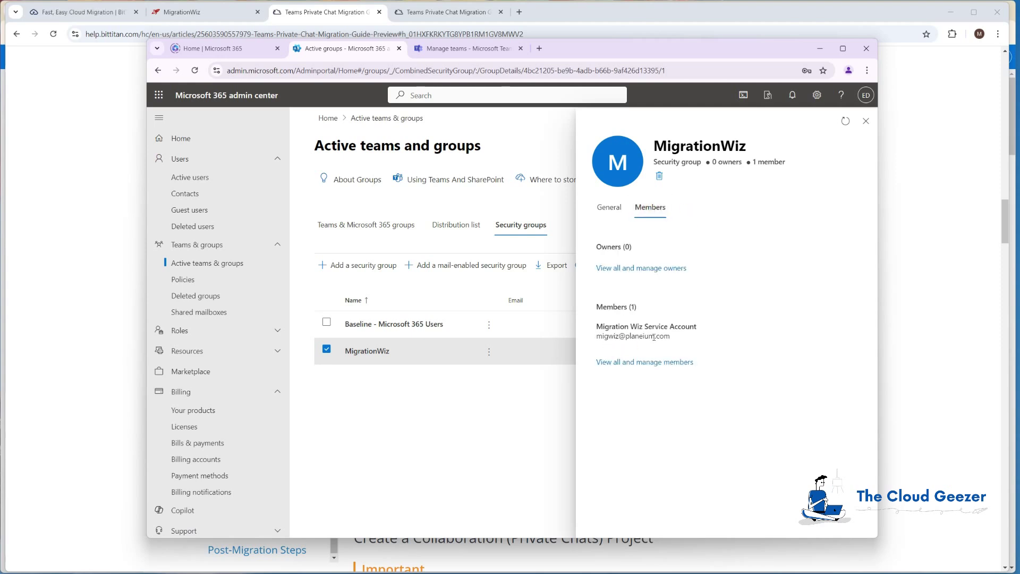
{"action": "left_click", "coordinate": [866, 121]}
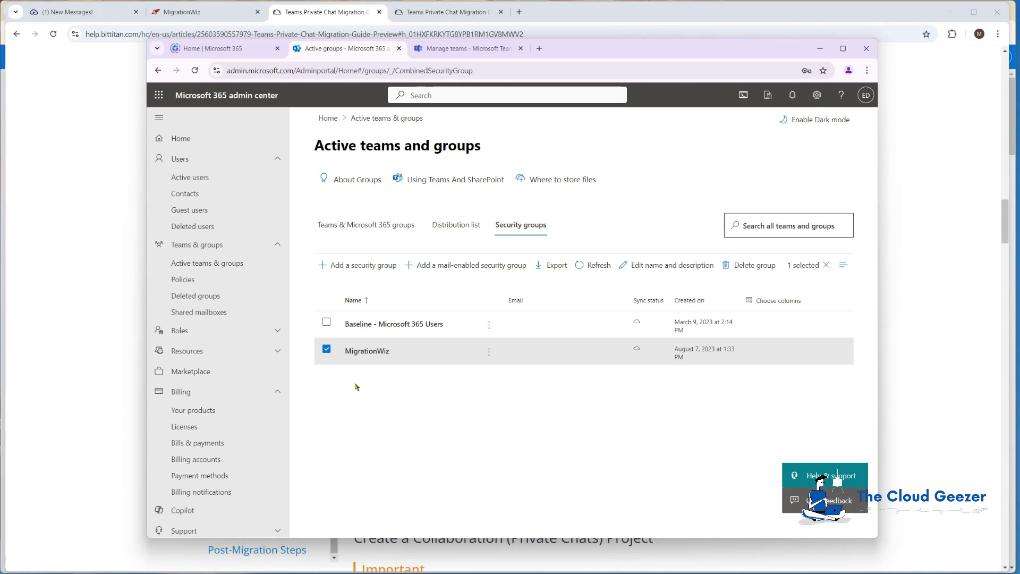
{"action": "left_click", "coordinate": [326, 349]}
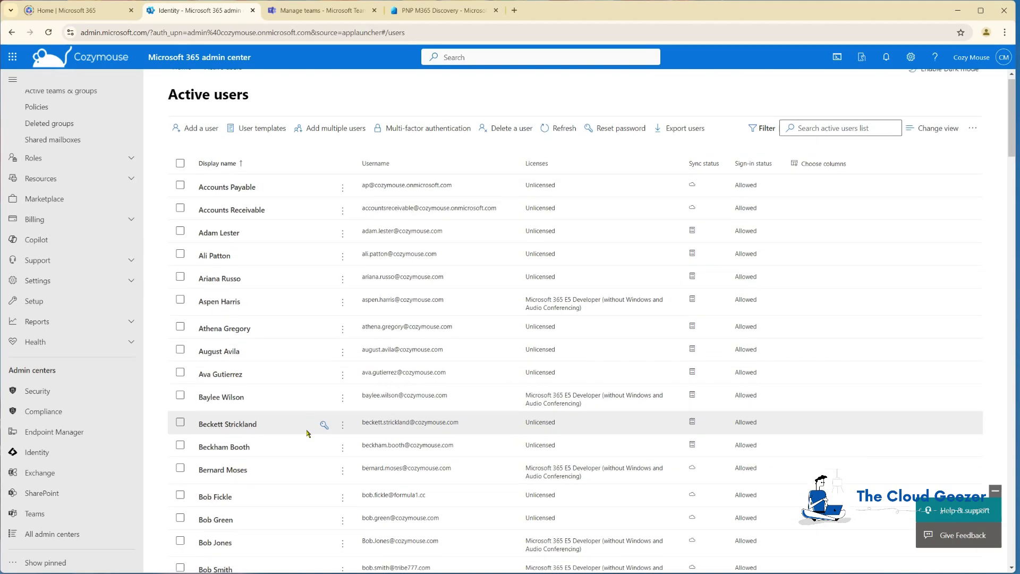
In Cozymouse's Security groups, open MigrationWiz's Members and confirm the single Mig Wiz account, then deselect it.
{"action": "scroll", "coordinate": [307, 434], "scroll_direction": "down", "scroll_amount": 20}
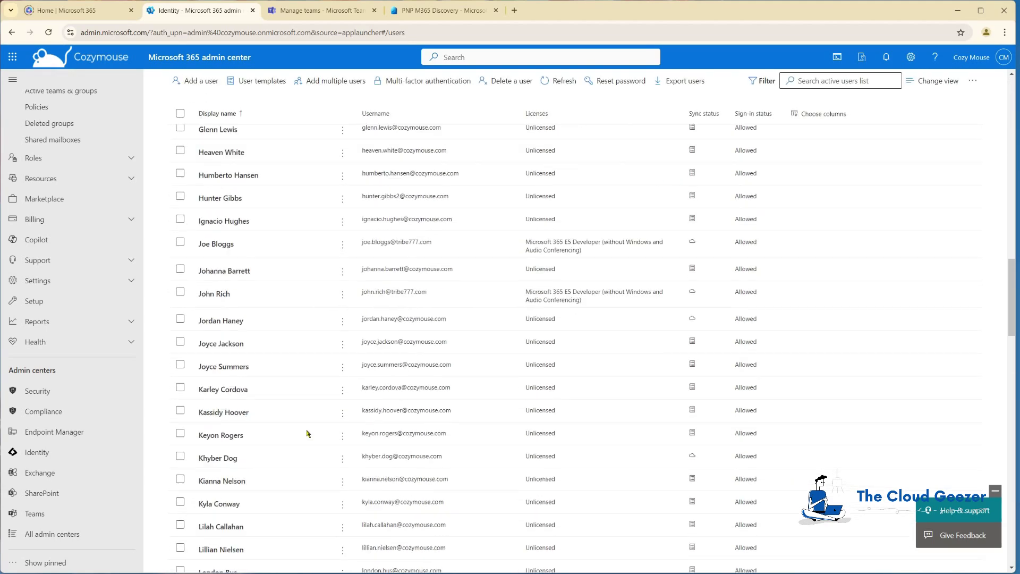
{"action": "scroll", "coordinate": [308, 434], "scroll_direction": "down", "scroll_amount": 10}
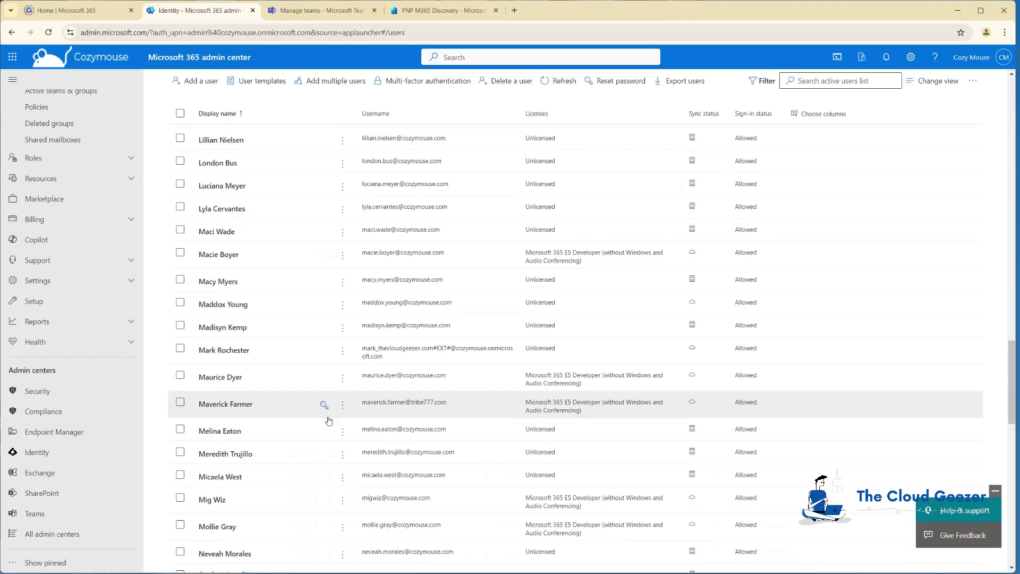
{"action": "scroll", "coordinate": [330, 420], "scroll_direction": "down", "scroll_amount": 3}
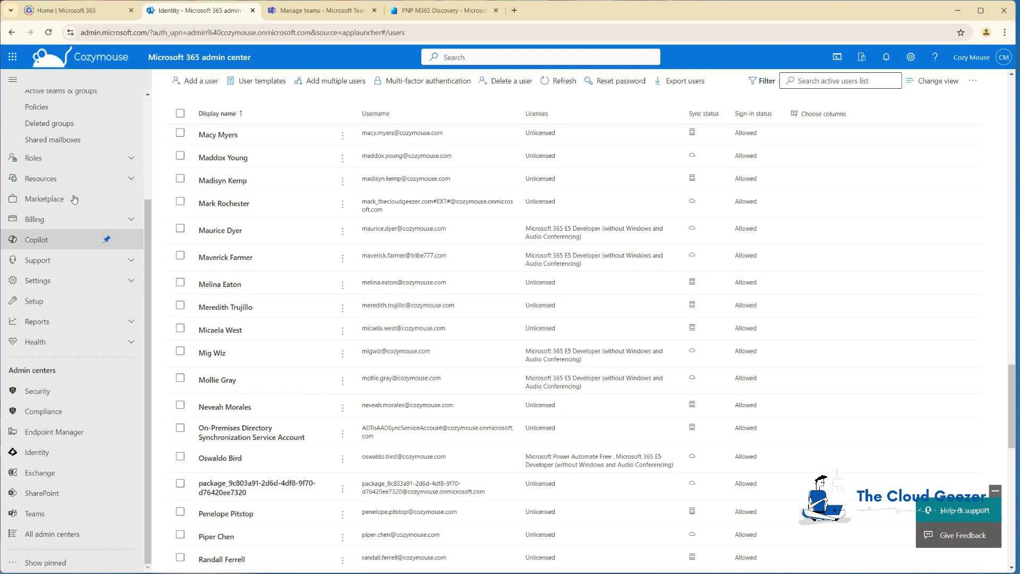
{"action": "scroll", "coordinate": [73, 202], "scroll_direction": "up", "scroll_amount": 2}
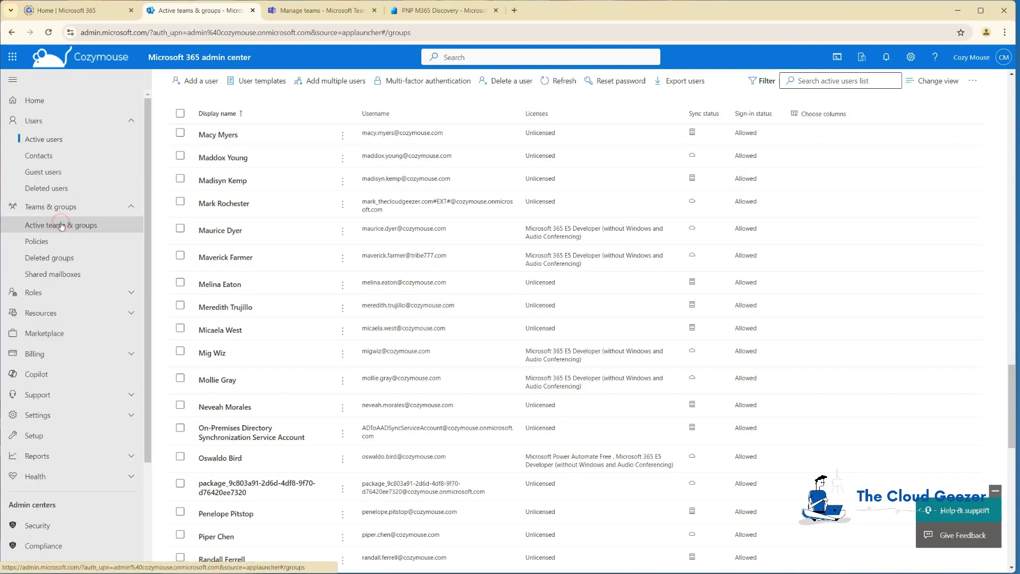
{"action": "left_click", "coordinate": [59, 225]}
{"action": "left_click", "coordinate": [374, 187]}
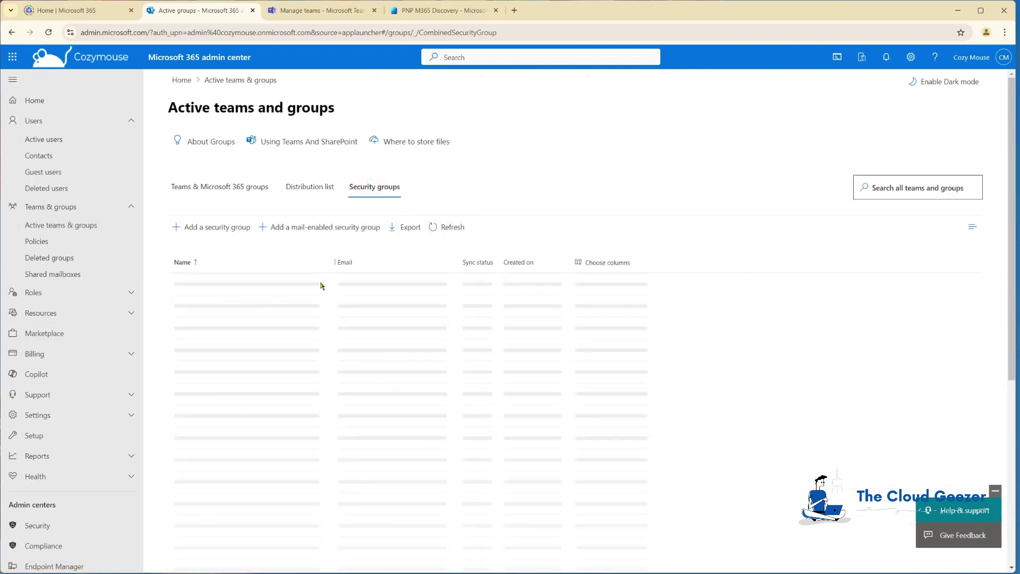
{"action": "scroll", "coordinate": [258, 337], "scroll_direction": "down", "scroll_amount": 5}
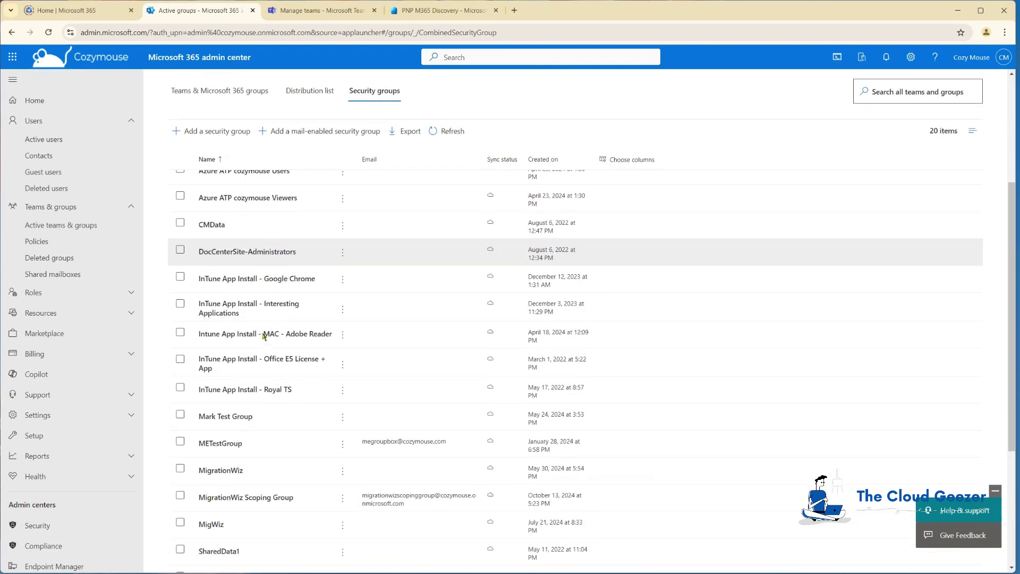
{"action": "left_click", "coordinate": [228, 411]}
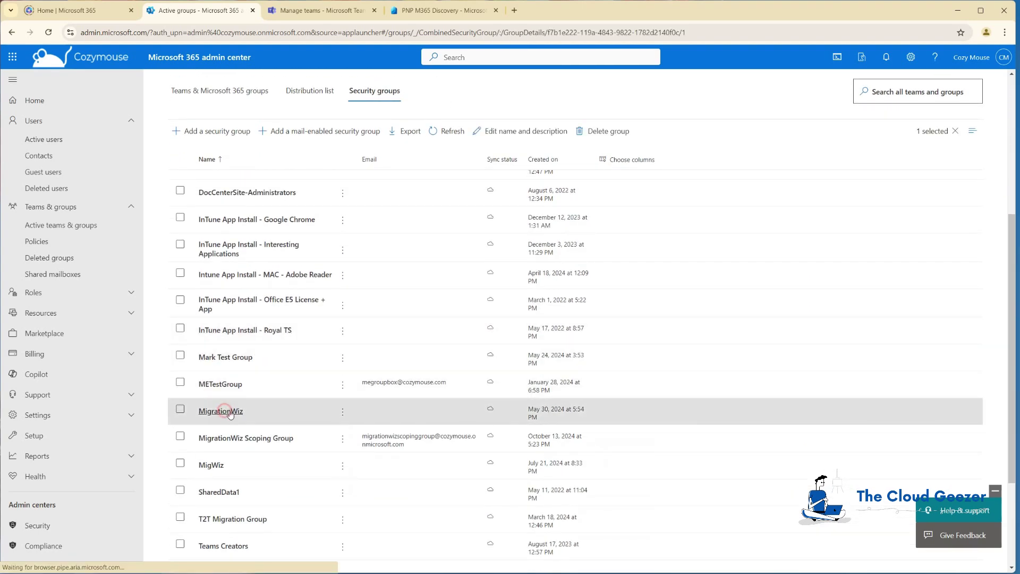
{"action": "left_click", "coordinate": [787, 170]}
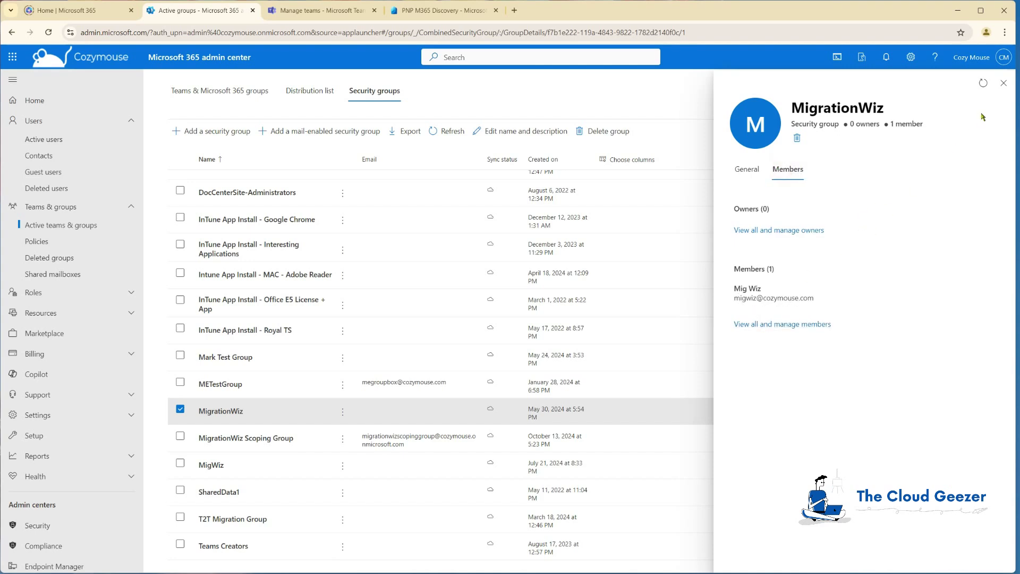
{"action": "left_click", "coordinate": [1004, 83]}
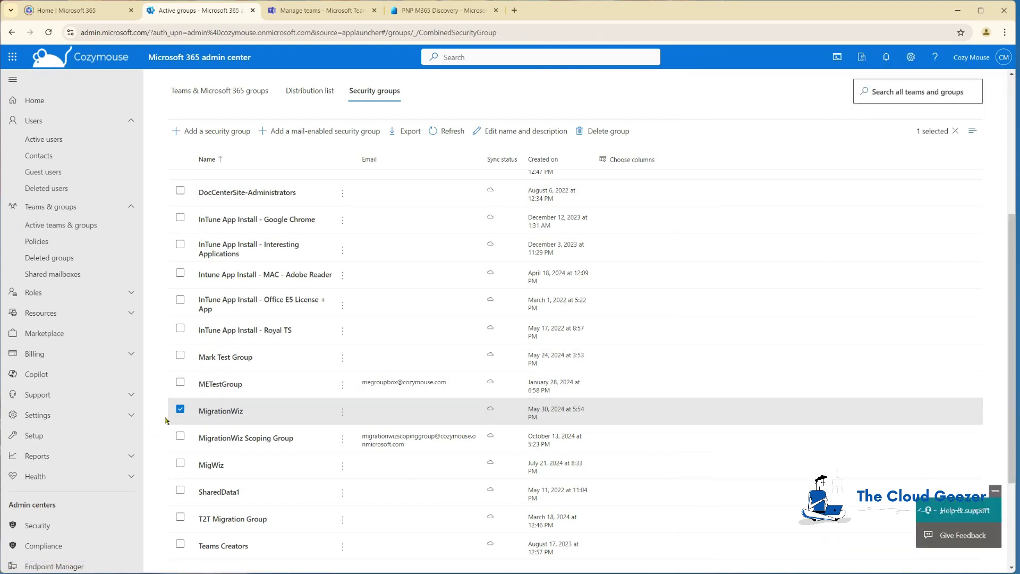
{"action": "left_click", "coordinate": [180, 410]}
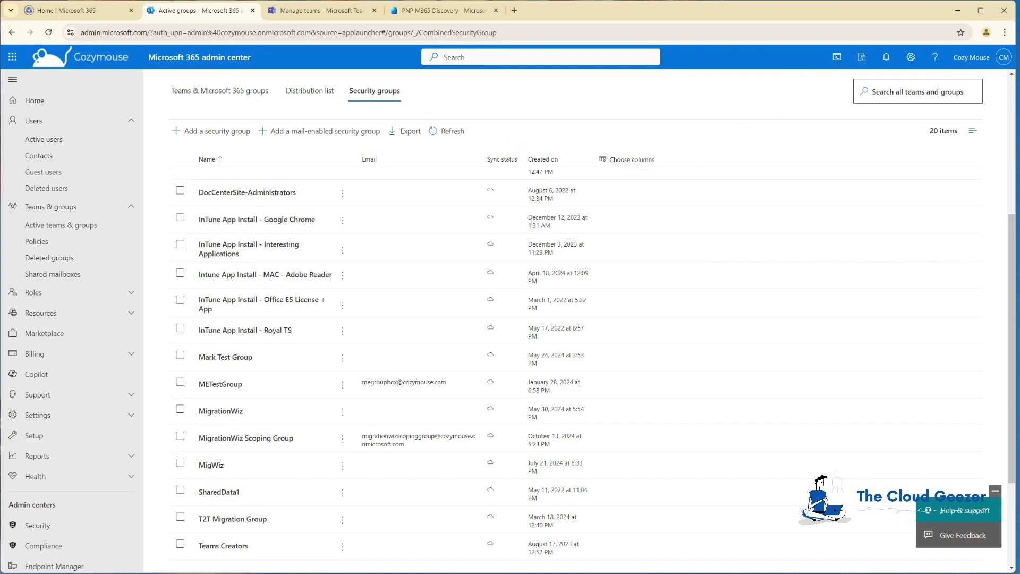
{"action": "key", "text": "alt+Tab"}
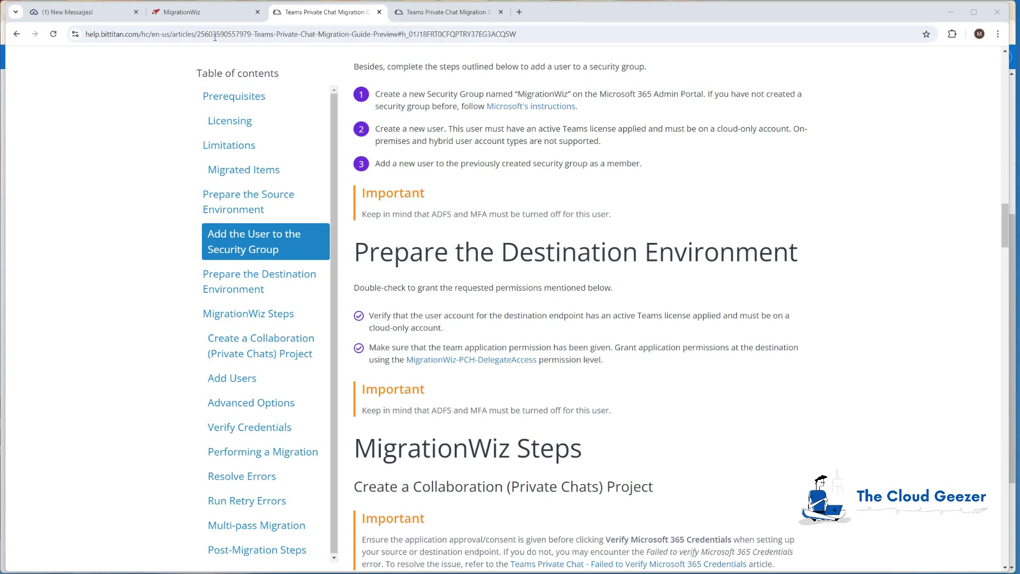
On the MigrationWiz dashboard, create a new project and pick the Collaboration (Private Chats) type.
{"action": "left_click", "coordinate": [199, 13]}
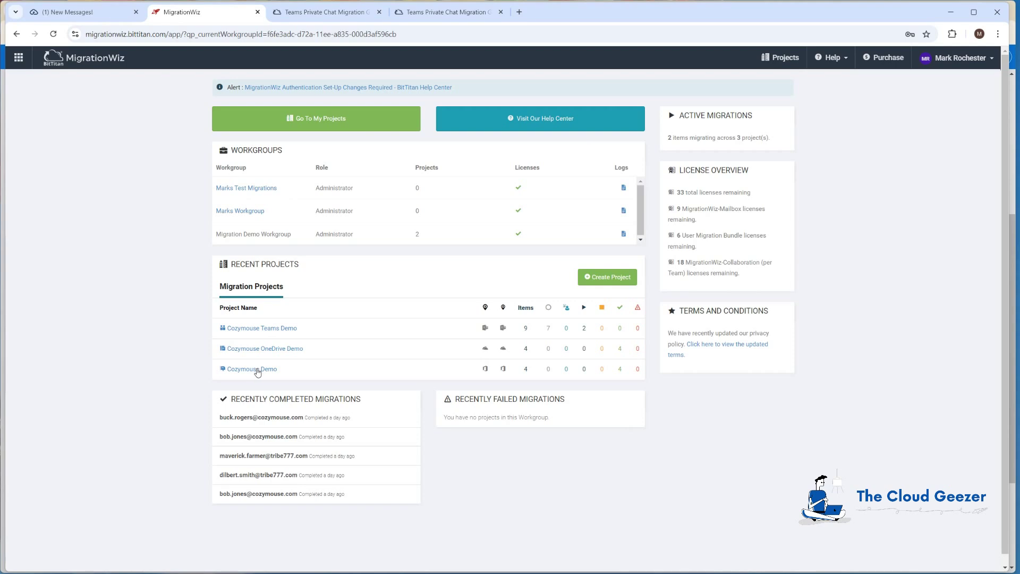
{"action": "left_click", "coordinate": [609, 278]}
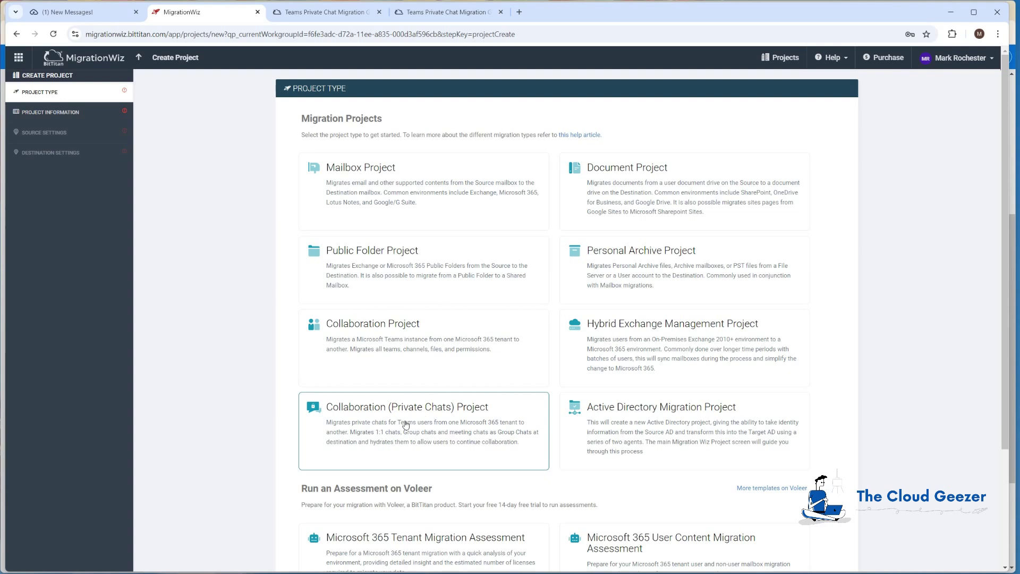
{"action": "left_click", "coordinate": [432, 427]}
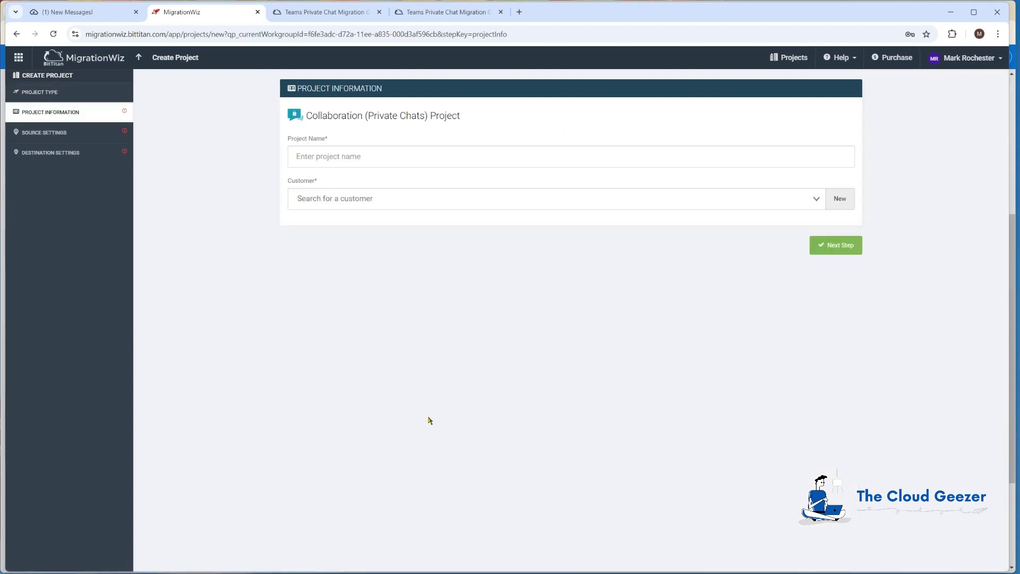
Name the project 'Cozymouse Private Chat Demo', select customer Cozymouse, and continue to Source Settings.
{"action": "left_click", "coordinate": [376, 160]}
{"action": "type", "text": "Cozymo"}
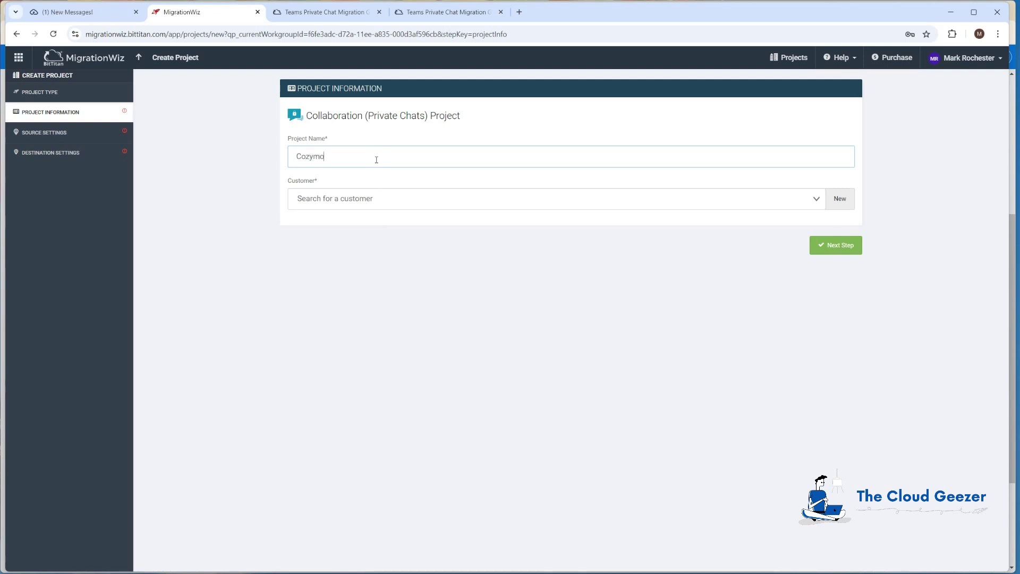
{"action": "type", "text": "use Private Chat Demo"}
{"action": "left_click", "coordinate": [813, 199]}
{"action": "left_click", "coordinate": [396, 247]}
{"action": "left_click", "coordinate": [839, 248]}
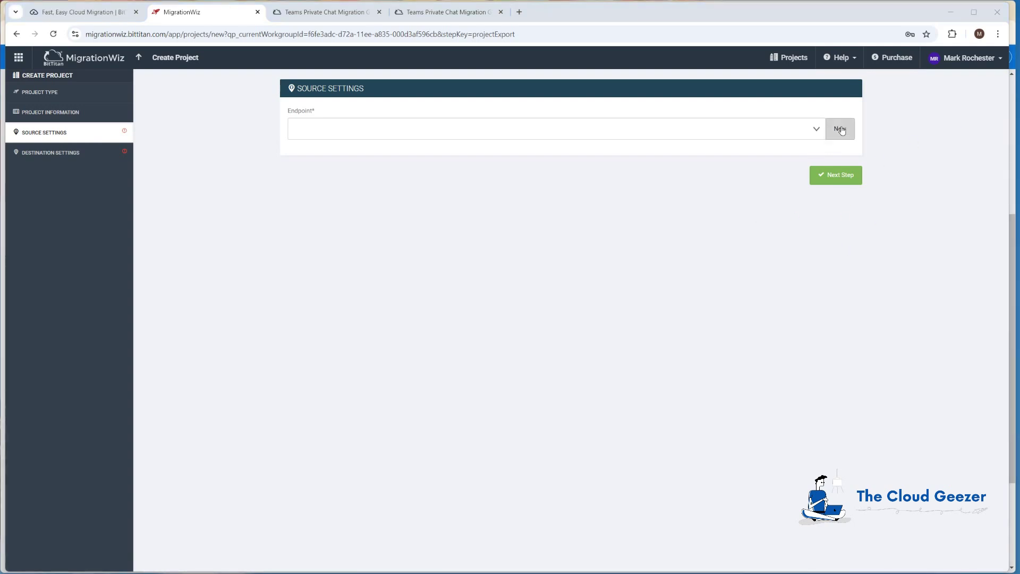
Add a new source endpoint 'Cozymouse M365' with the migration service account's username and password, declining LastPass.
{"action": "left_click", "coordinate": [840, 128]}
{"action": "left_click", "coordinate": [554, 206]}
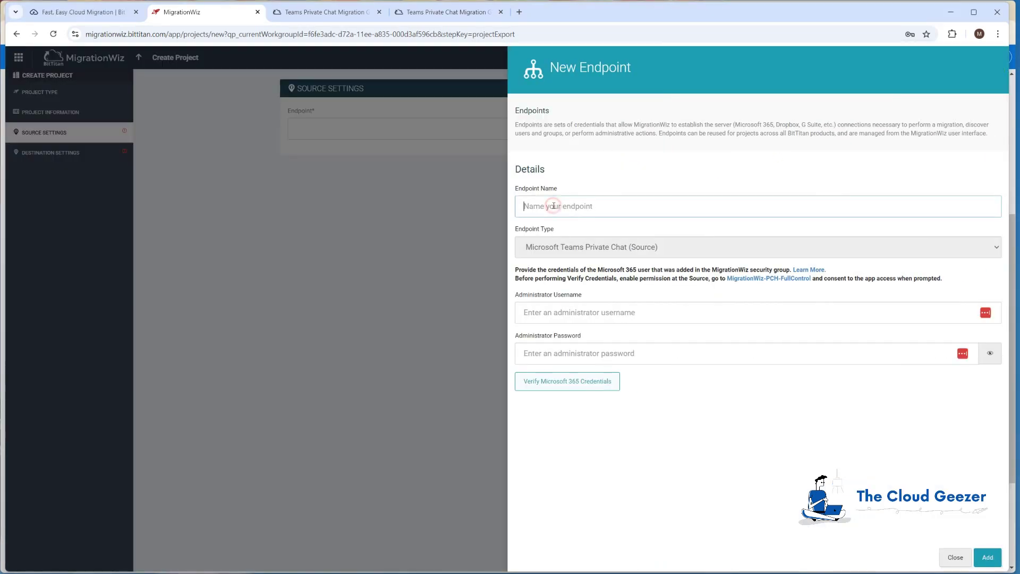
{"action": "type", "text": "Cozymouse M365"}
{"action": "left_click", "coordinate": [614, 314]}
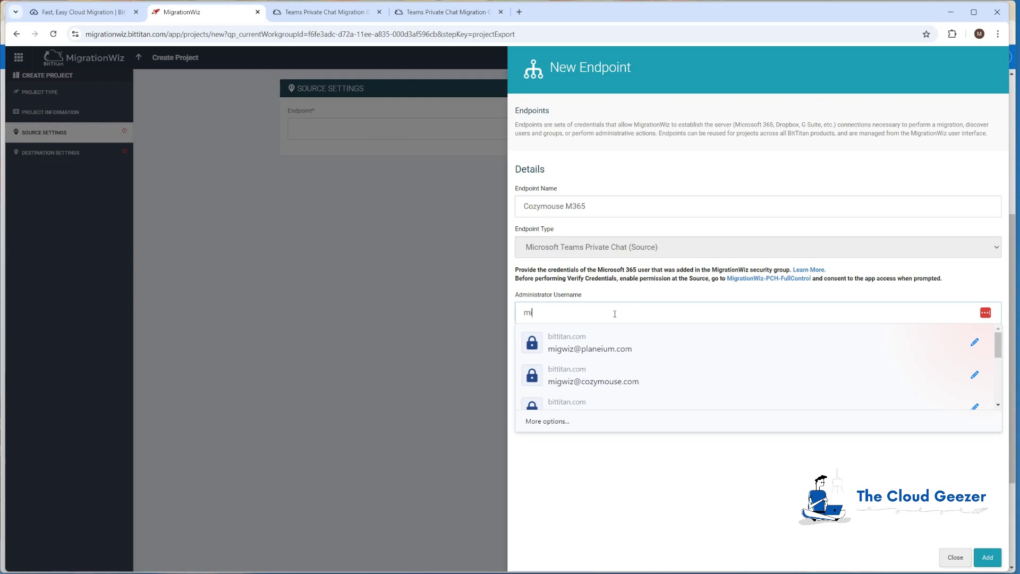
{"action": "key", "text": "Tab"}
{"action": "type", "text": "*****"}
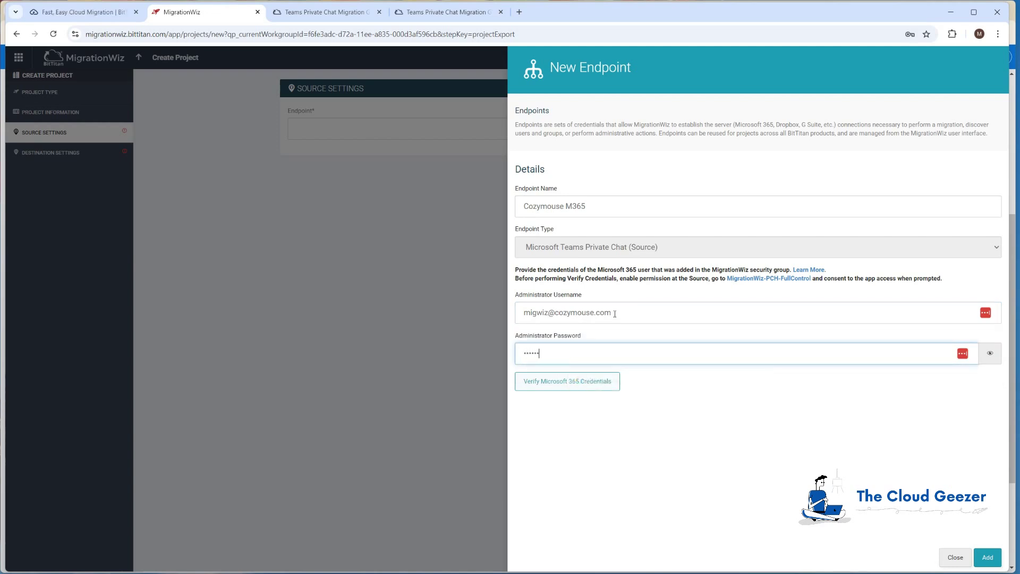
{"action": "type", "text": "*"}
{"action": "left_click", "coordinate": [991, 558]}
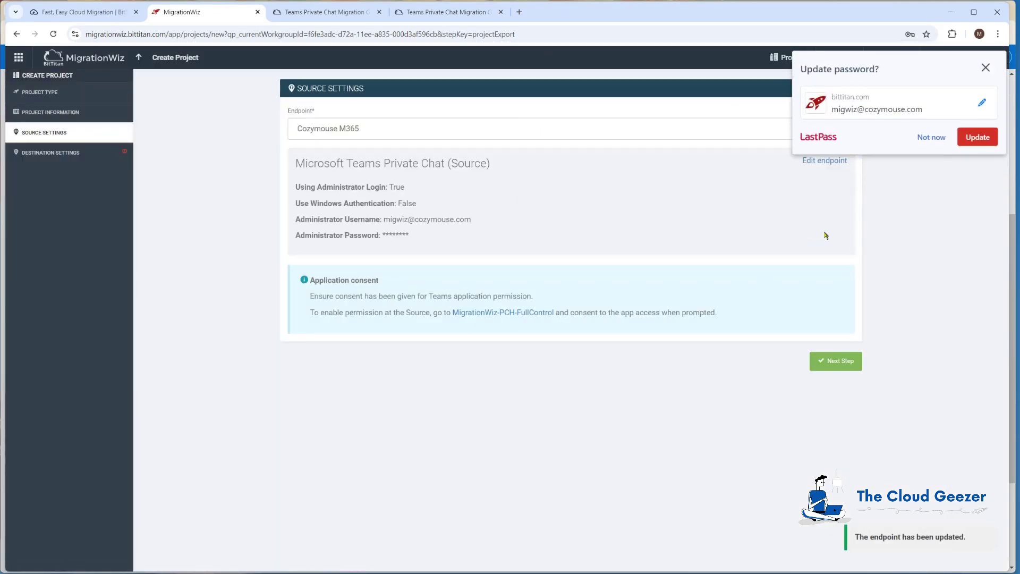
{"action": "left_click", "coordinate": [931, 137]}
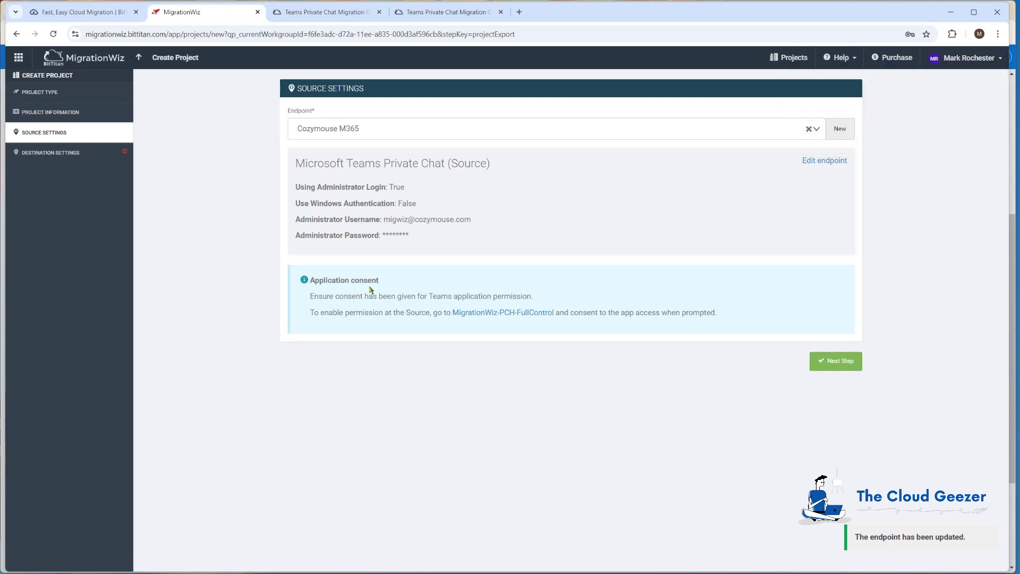
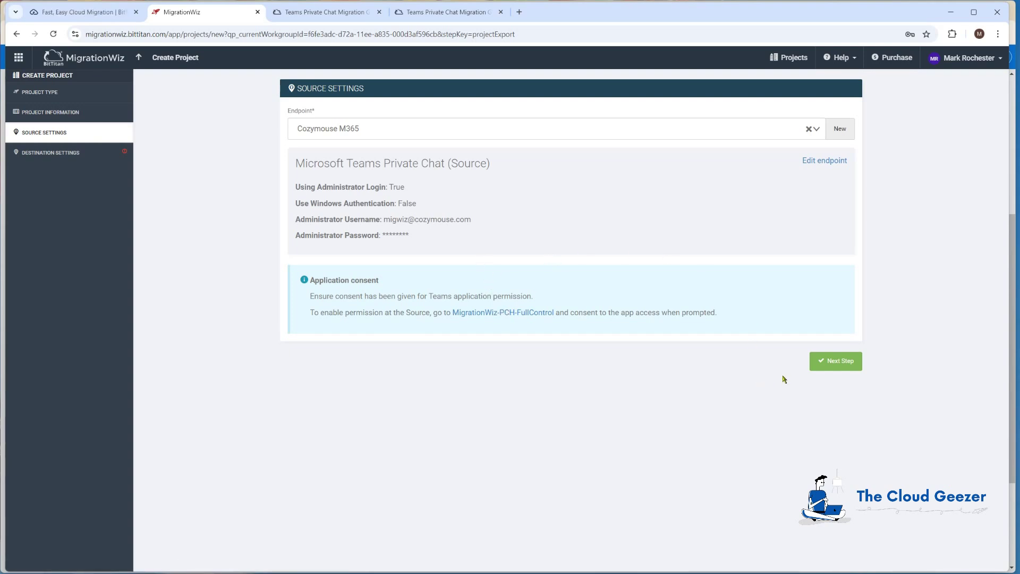
Create a new destination endpoint named 'Planeium M365' with the administrator's username and password.
{"action": "left_click", "coordinate": [850, 362]}
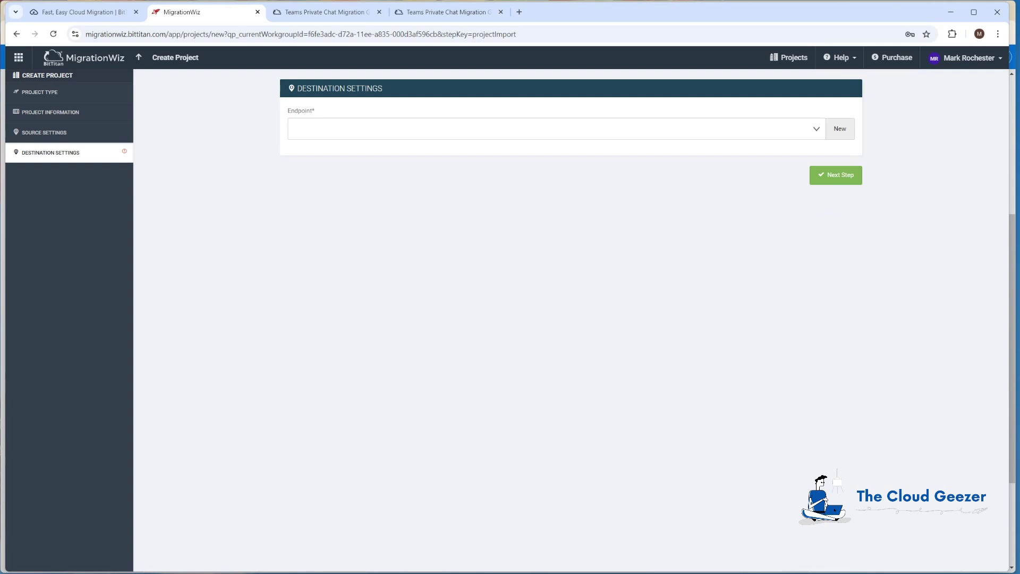
{"action": "left_click", "coordinate": [843, 130]}
{"action": "left_click", "coordinate": [771, 204]}
{"action": "type", "text": "Planeium "}
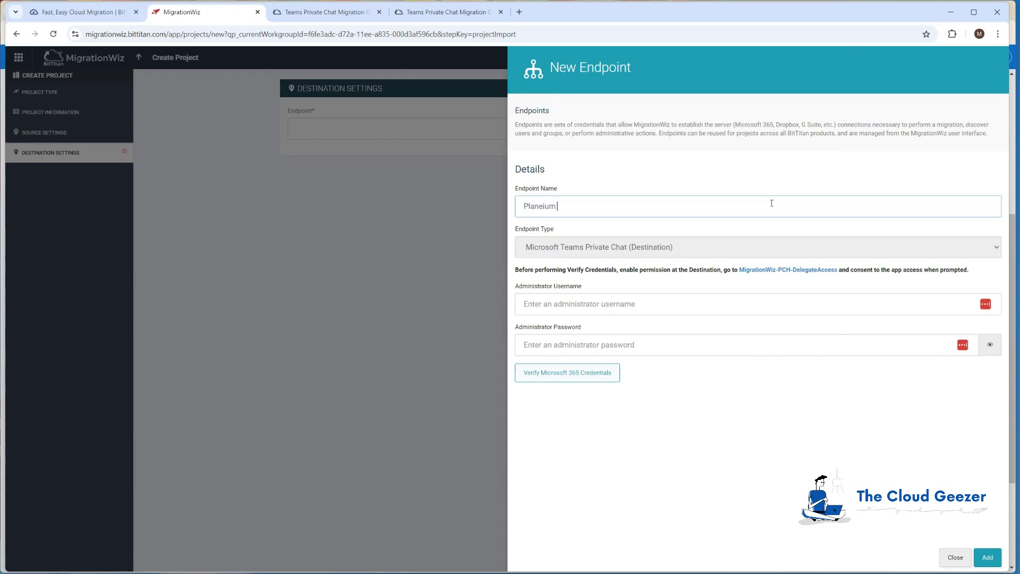
{"action": "type", "text": "M365"}
{"action": "left_click", "coordinate": [703, 302]}
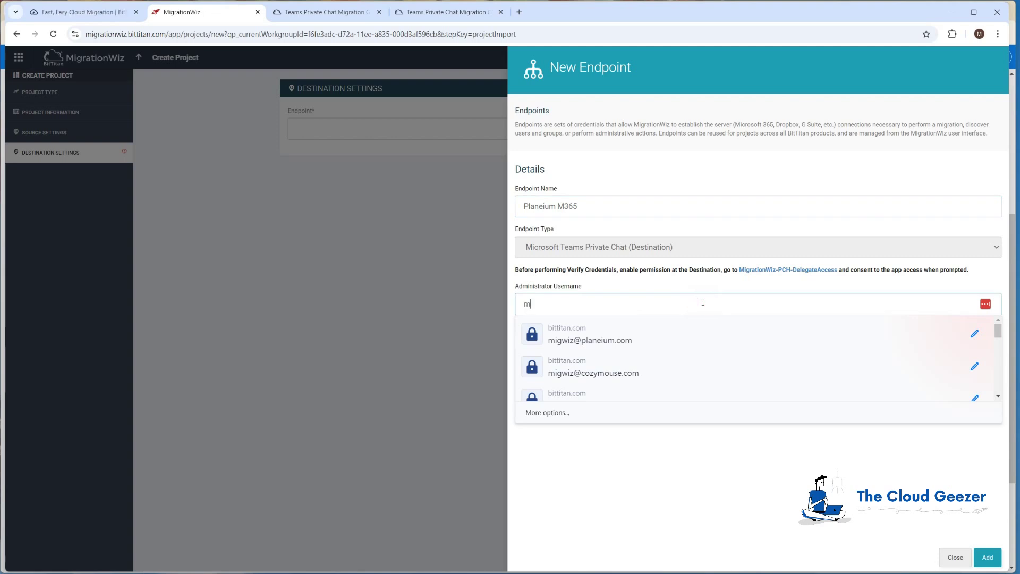
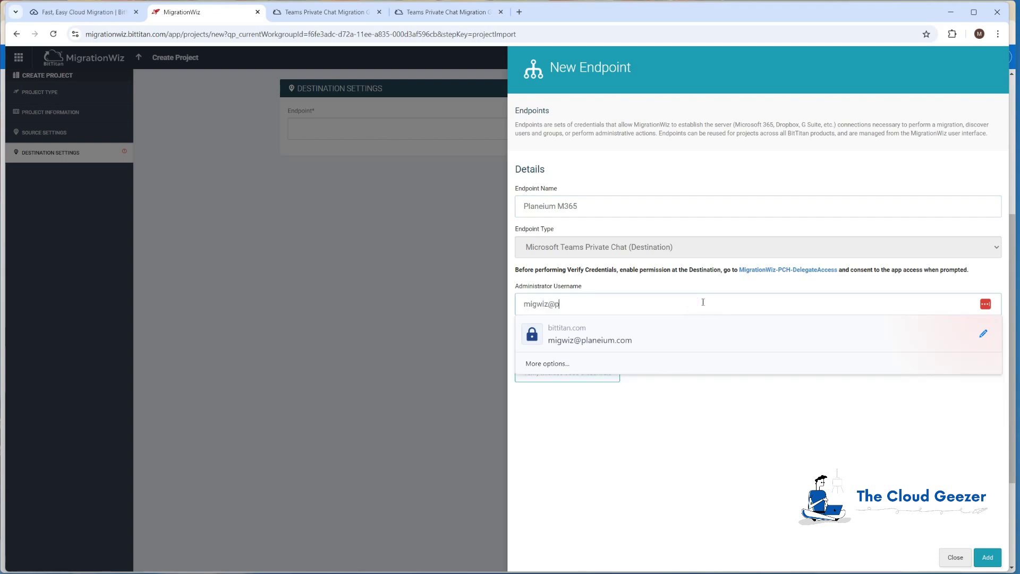
{"action": "key", "text": "Tab"}
{"action": "type", "text": "••••"}
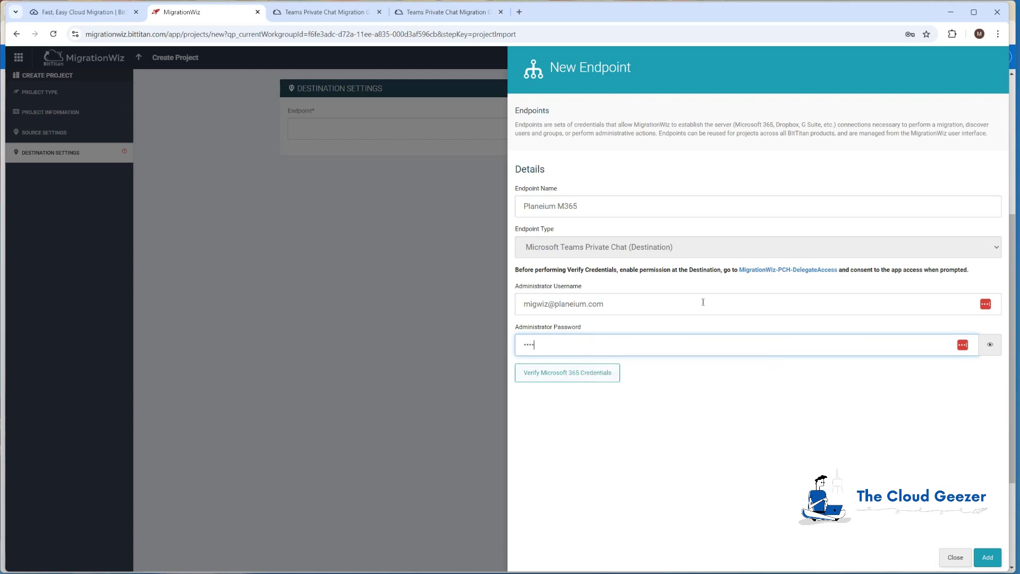
{"action": "type", "text": "•"}
{"action": "left_click", "coordinate": [988, 556]}
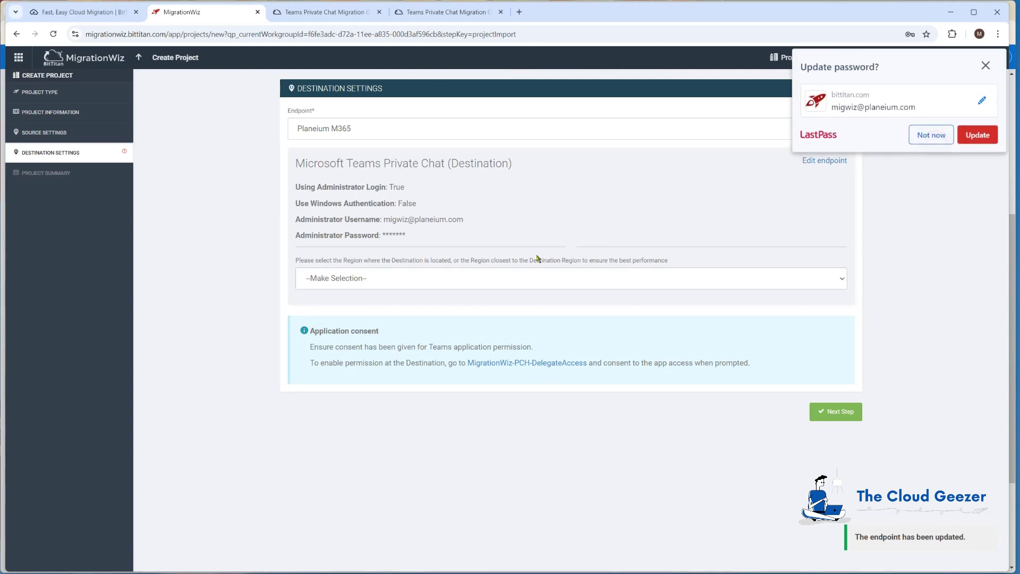
Set the destination region to United States and save, going to the project summary.
{"action": "left_click", "coordinate": [938, 147]}
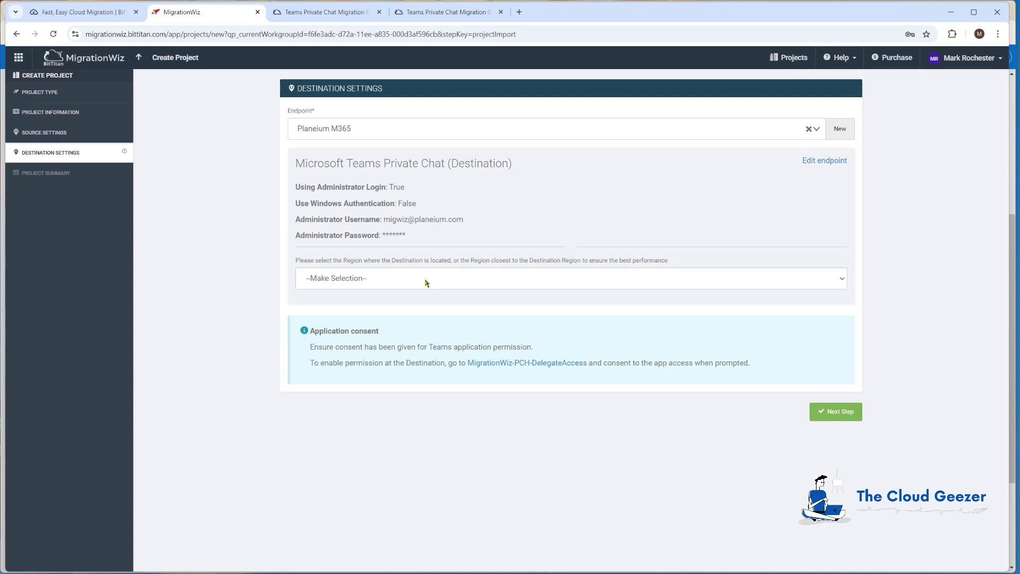
{"action": "left_click", "coordinate": [400, 278]}
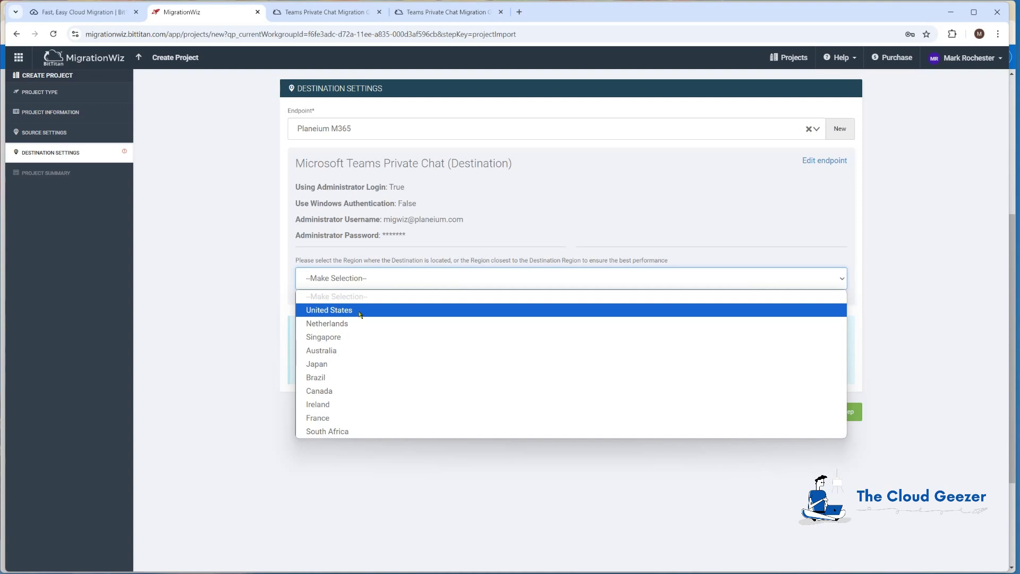
{"action": "left_click", "coordinate": [357, 313]}
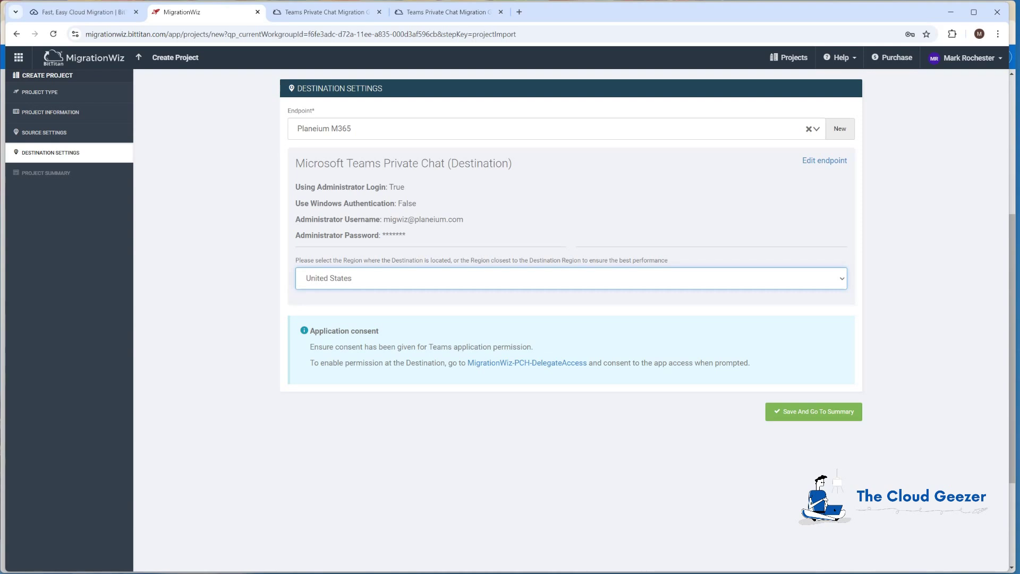
{"action": "left_click", "coordinate": [846, 410]}
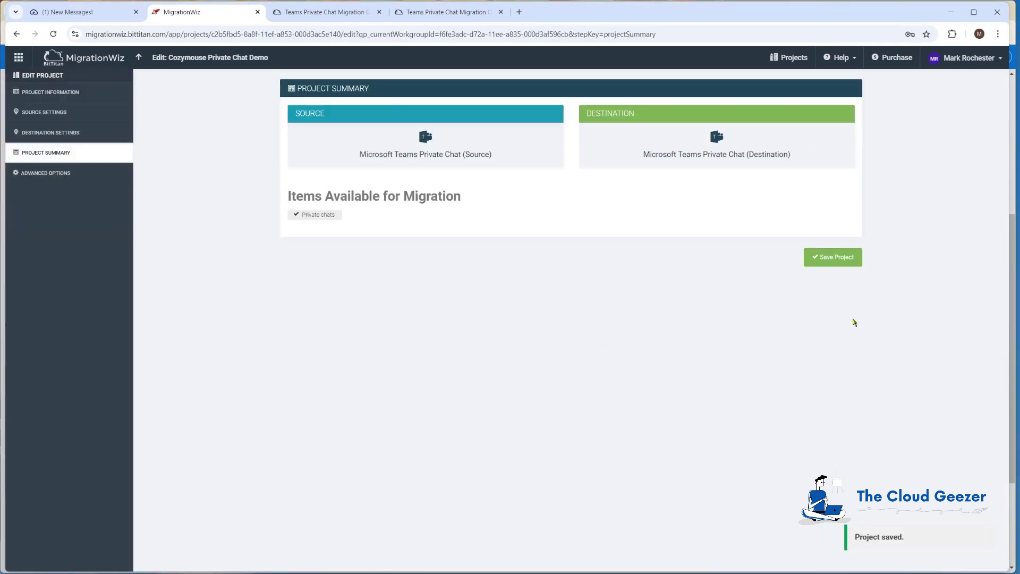
Save the project, try Quick Add and Bulk Add without adding users, and return to the add-items page.
{"action": "left_click", "coordinate": [838, 258]}
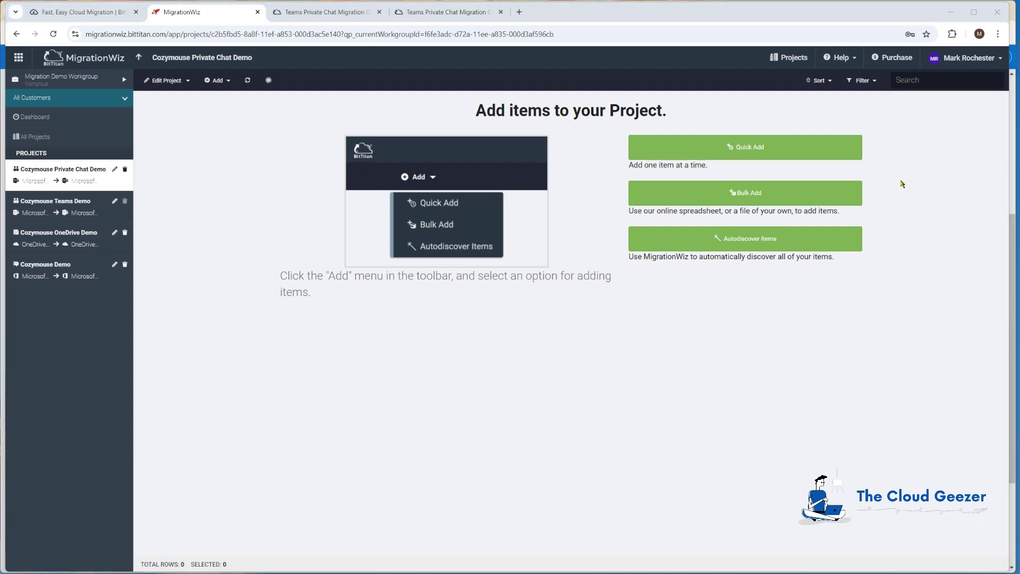
{"action": "left_click", "coordinate": [757, 154]}
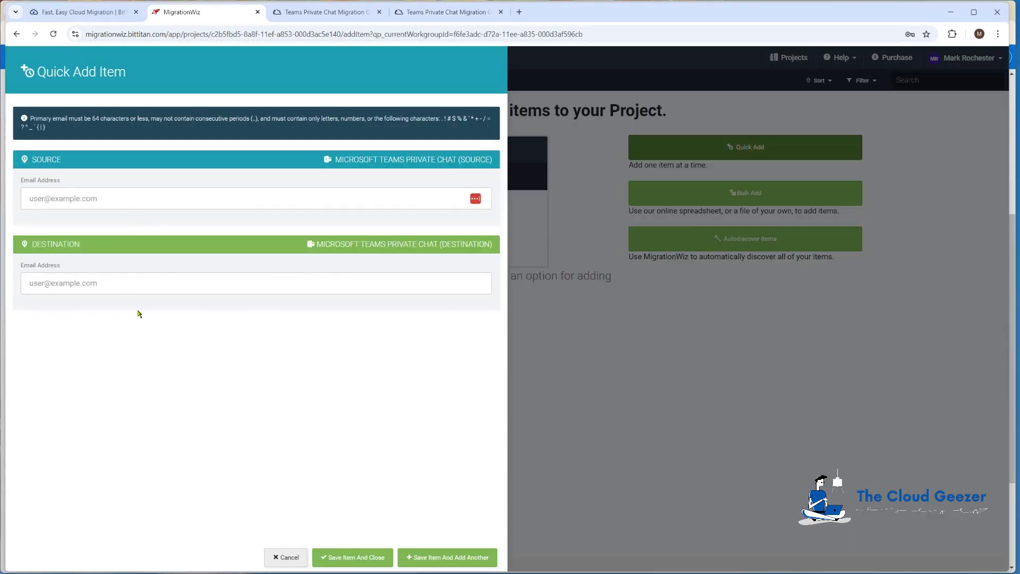
{"action": "left_click", "coordinate": [287, 558]}
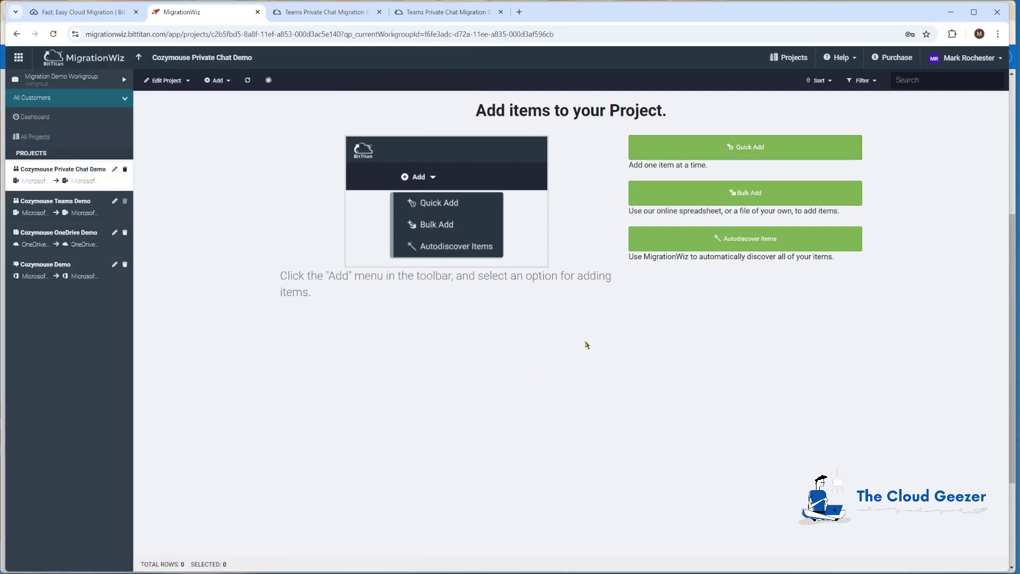
{"action": "left_click", "coordinate": [701, 193]}
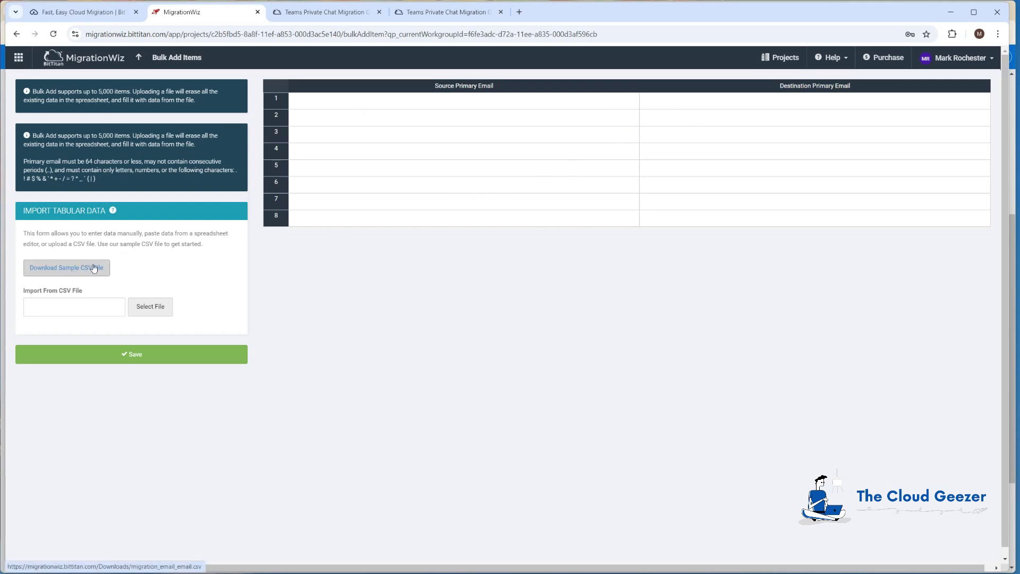
{"action": "left_click", "coordinate": [19, 33]}
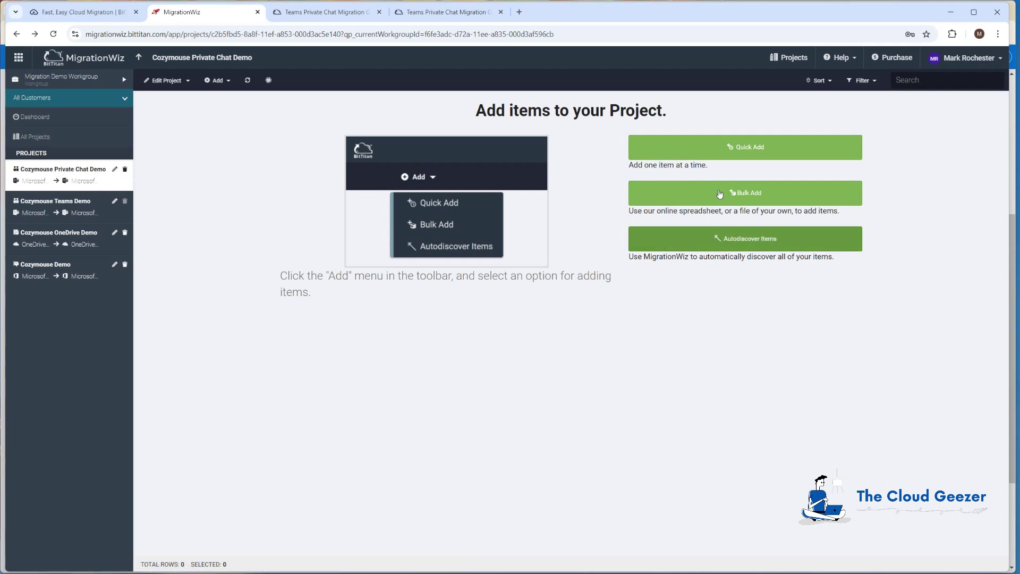
Add a single user item through Quick Add and save it, pairing source and destination addresses.
{"action": "left_click", "coordinate": [706, 155]}
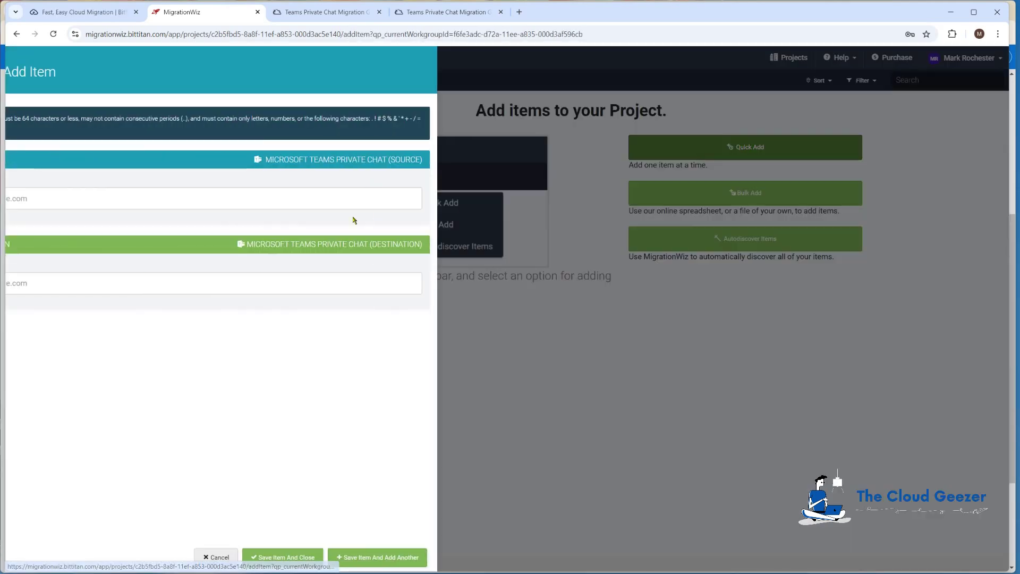
{"action": "left_click", "coordinate": [275, 202]}
{"action": "type", "text": "bob"}
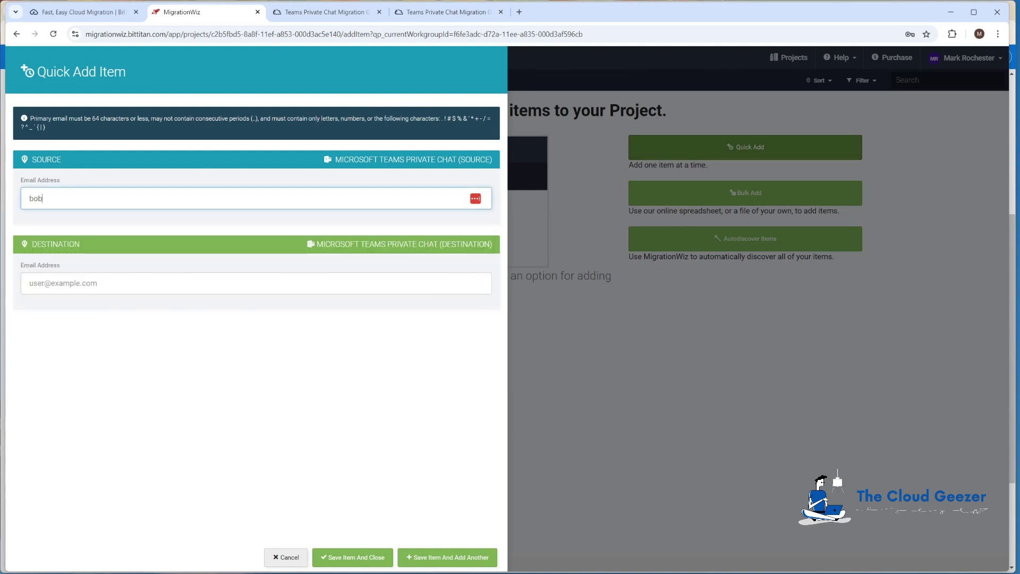
{"action": "left_click", "coordinate": [865, 164]}
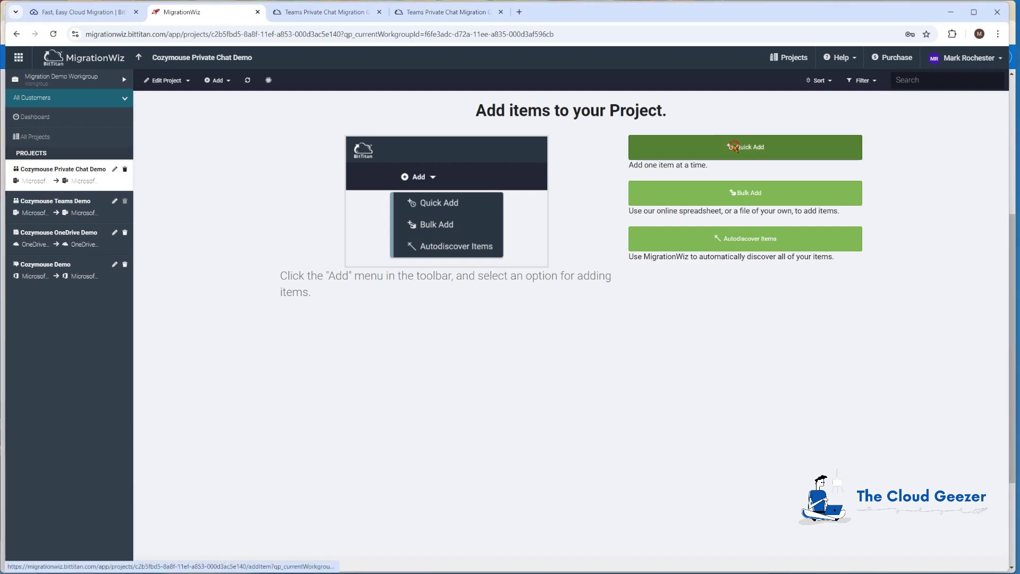
{"action": "left_click", "coordinate": [735, 148]}
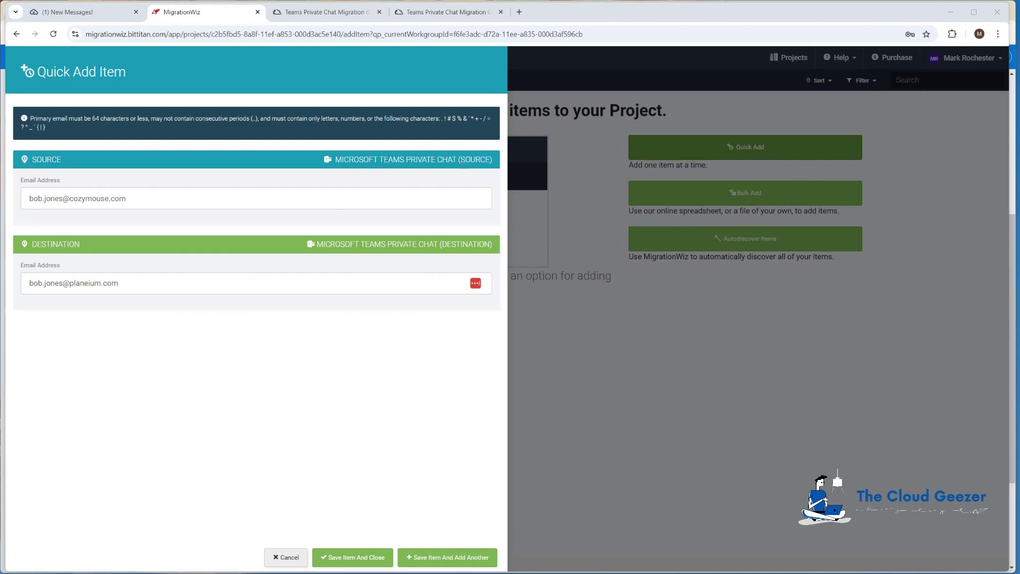
{"action": "left_click", "coordinate": [354, 557]}
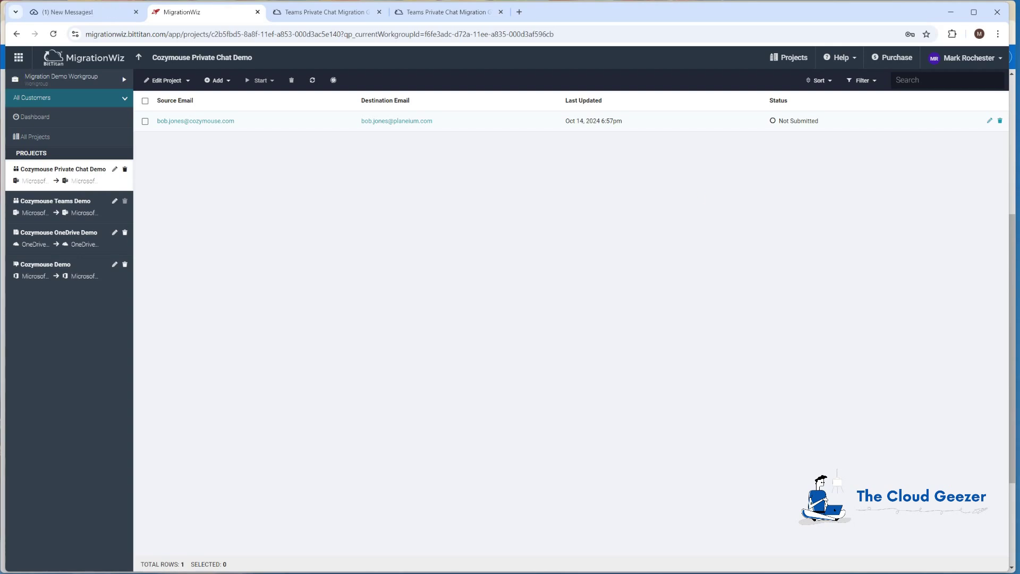
Run Verify Credentials on the selected user item and confirm, then reselect the verified item.
{"action": "left_click", "coordinate": [145, 121]}
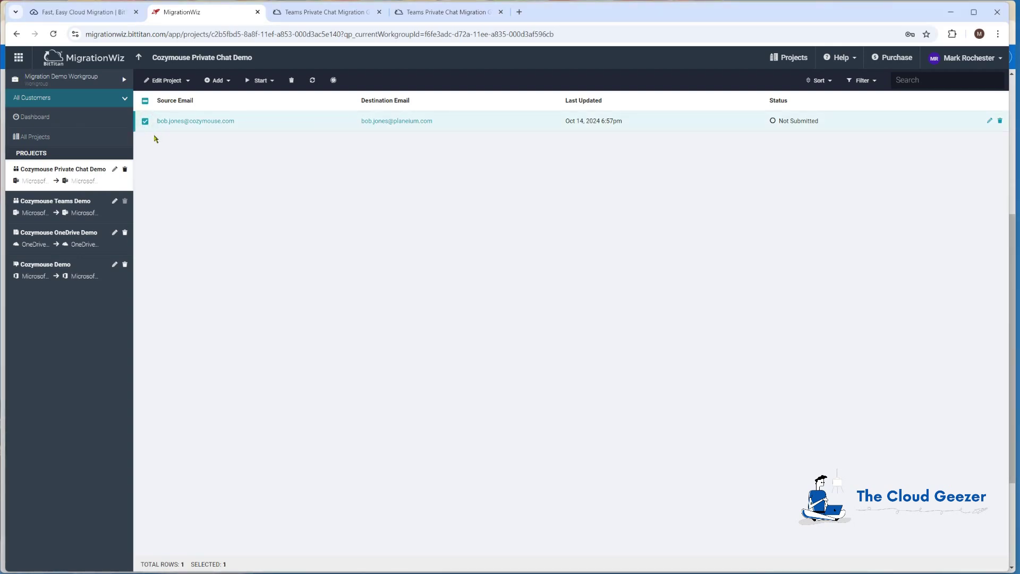
{"action": "left_click", "coordinate": [260, 81]}
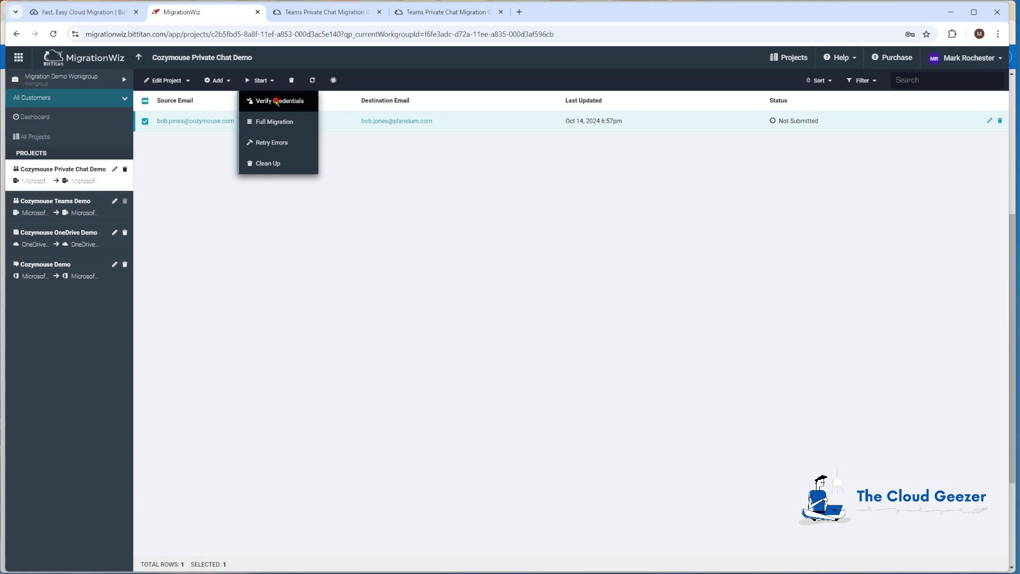
{"action": "left_click", "coordinate": [277, 101]}
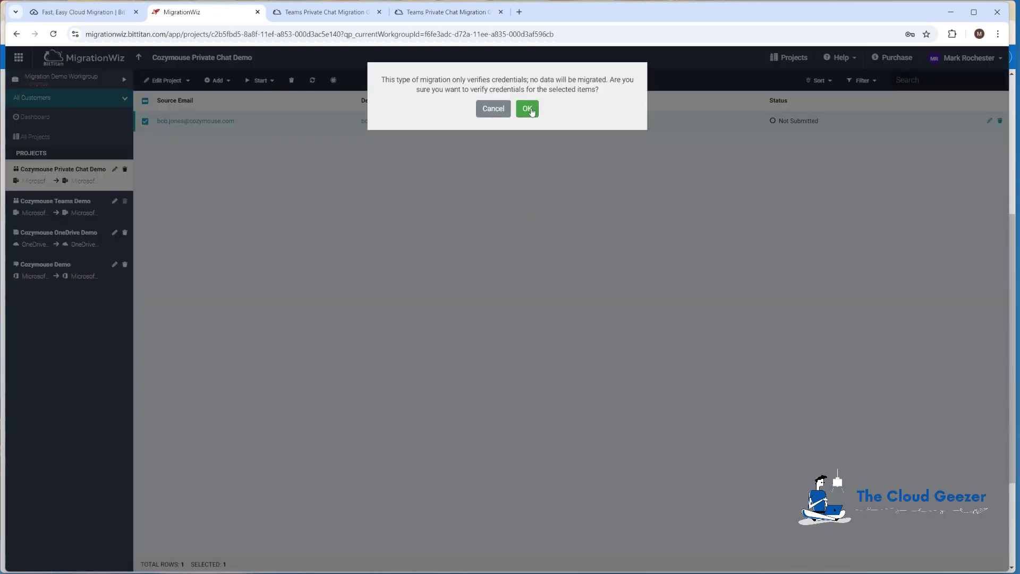
{"action": "left_click", "coordinate": [528, 109]}
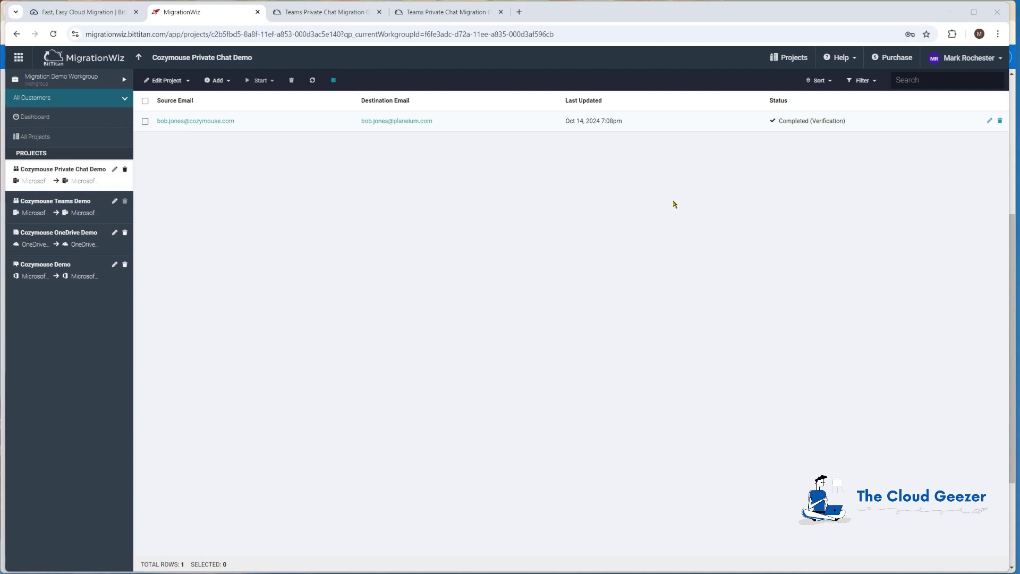
{"action": "left_click", "coordinate": [147, 126]}
{"action": "left_click", "coordinate": [260, 80]}
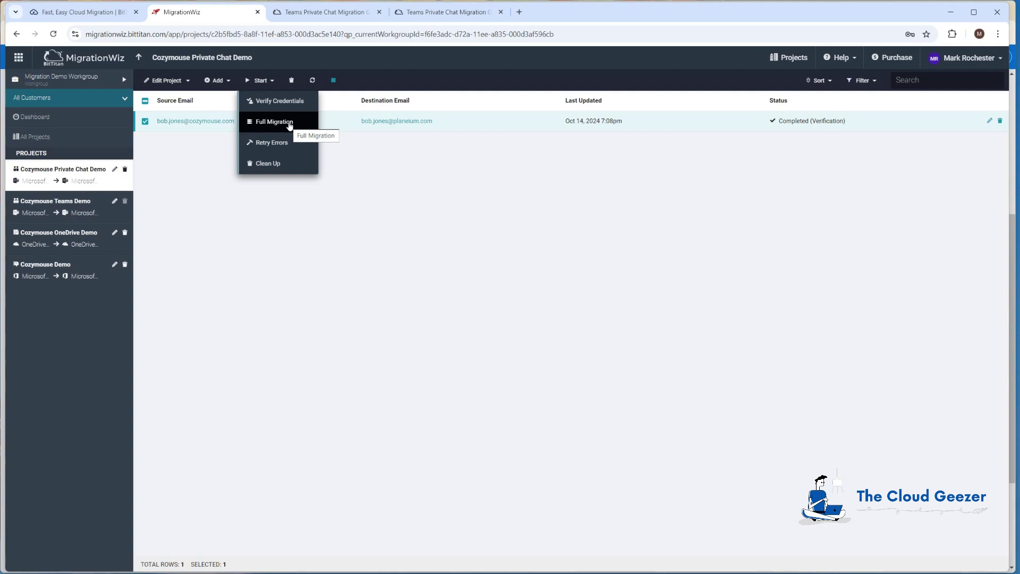
Start a Full Migration of the user's private chats with the user added to hydrated chats.
{"action": "left_click", "coordinate": [284, 123]}
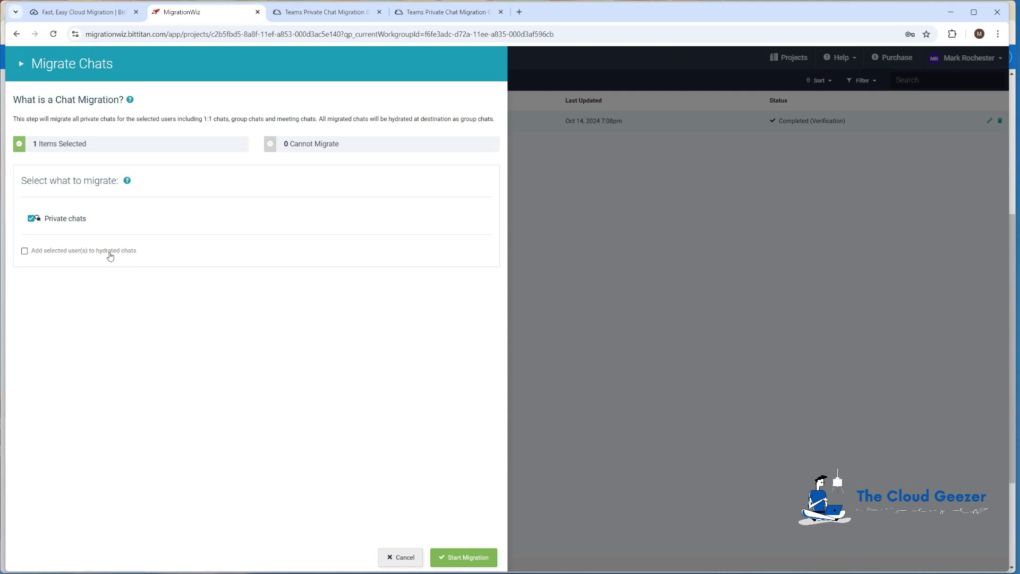
{"action": "left_click", "coordinate": [24, 251]}
{"action": "left_click", "coordinate": [465, 556]}
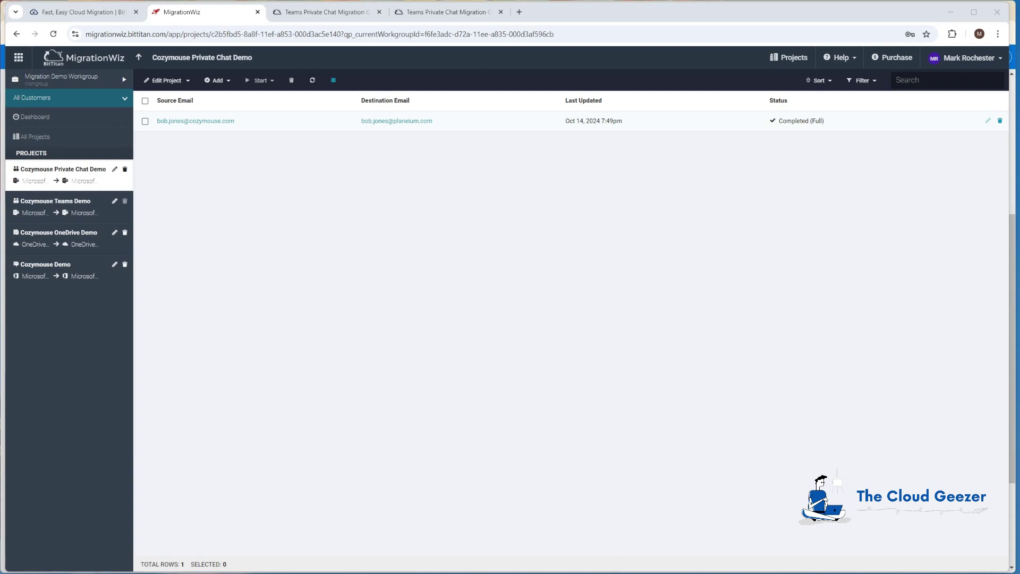
In Teams, open the top migrated group chat, check its participants, and send a 'Hello' reply.
{"action": "left_click_drag", "start_coordinate": [635, 573], "coordinate": [677, 147]}
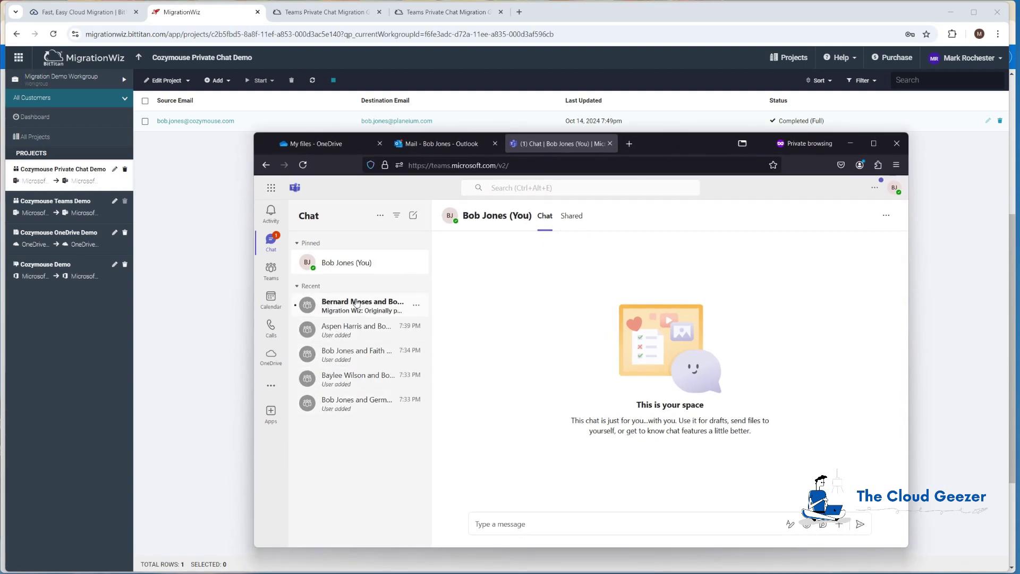
{"action": "left_click", "coordinate": [338, 307]}
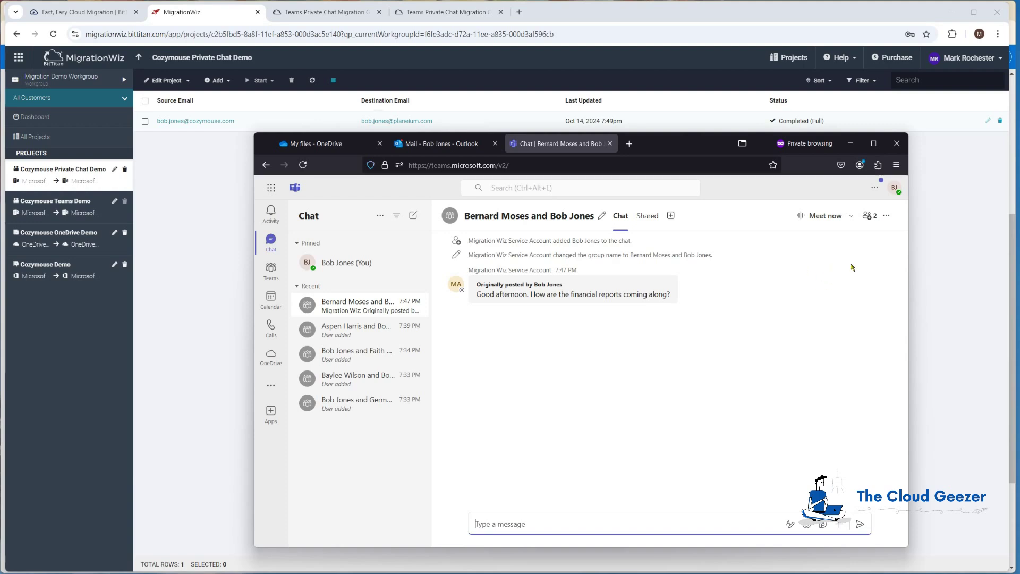
{"action": "left_click", "coordinate": [870, 217]}
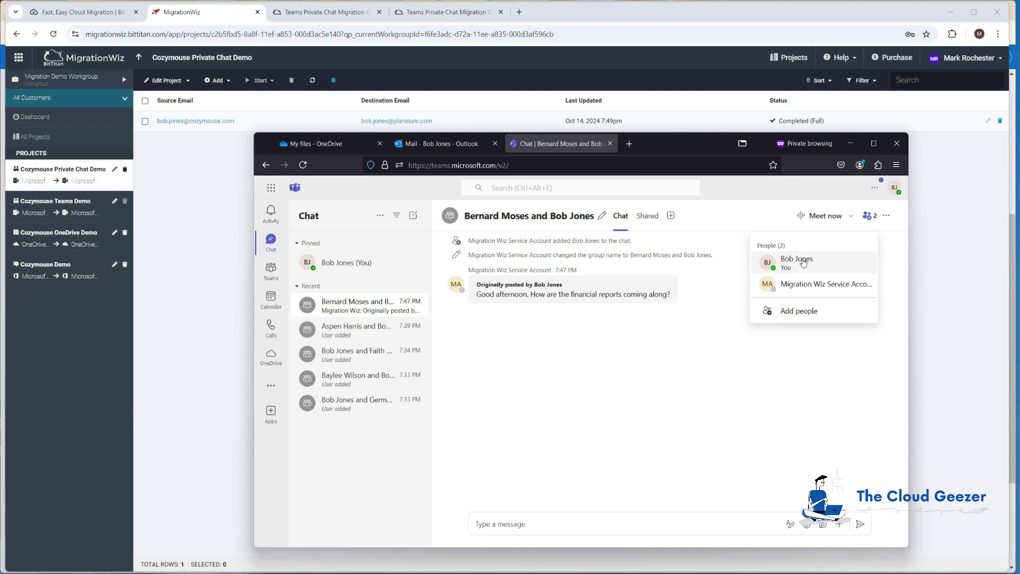
{"action": "left_click", "coordinate": [583, 524]}
{"action": "type", "text": "Hello"}
{"action": "key", "text": "Return"}
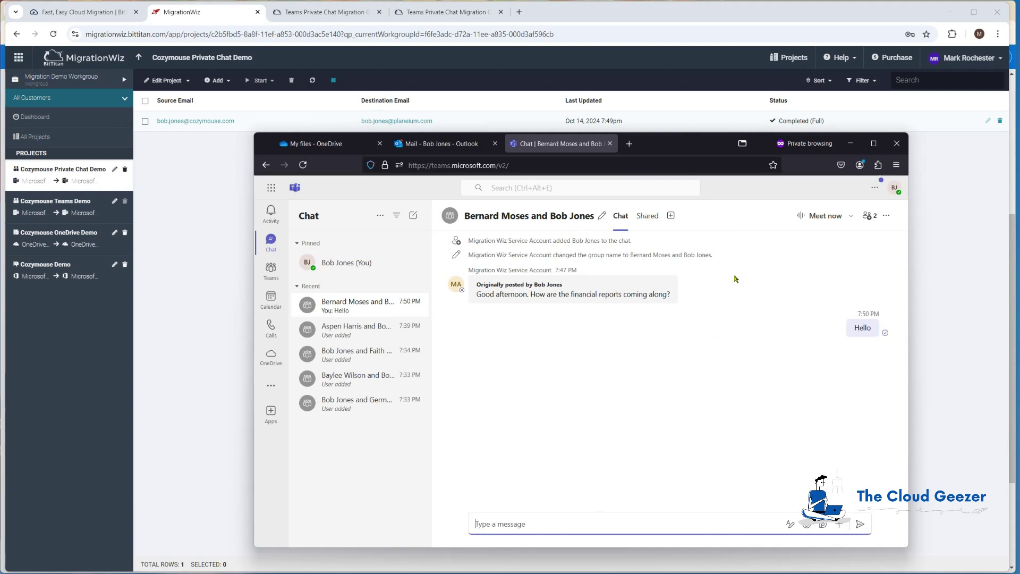
{"action": "left_click", "coordinate": [870, 216]}
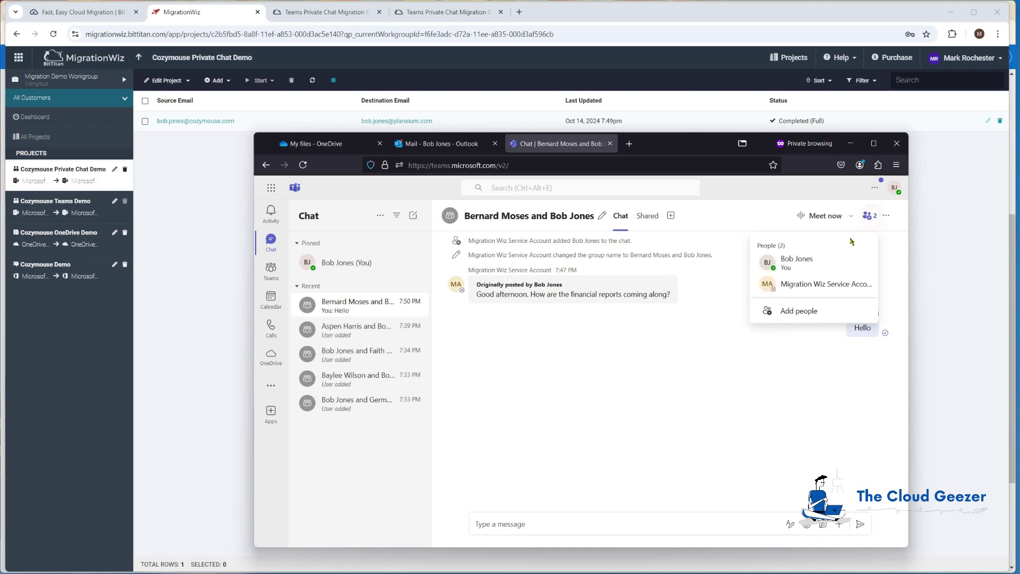
Cancel out of Add people, then open the second migrated chat and review its participants list.
{"action": "left_click", "coordinate": [801, 312]}
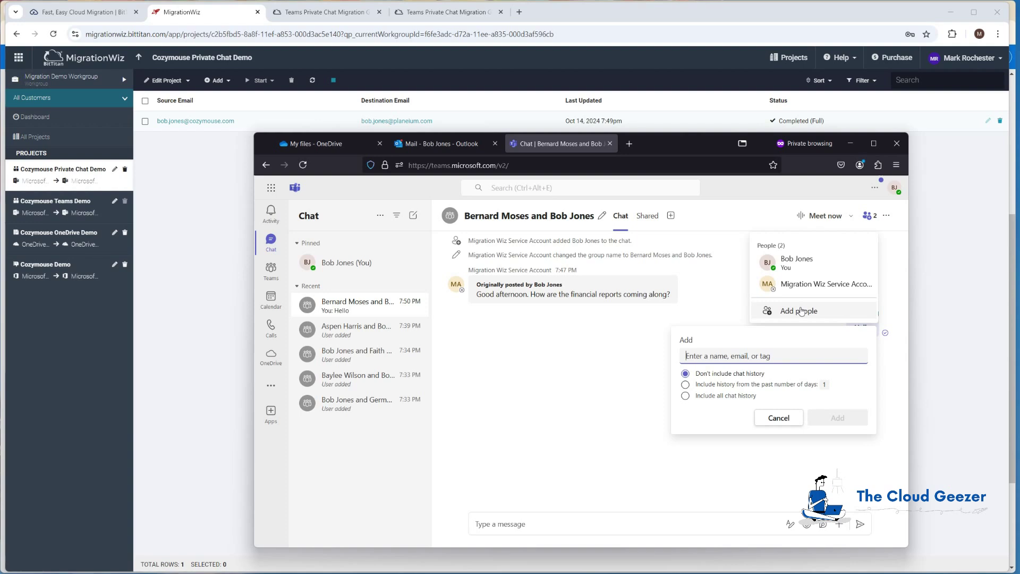
{"action": "left_click", "coordinate": [723, 276]}
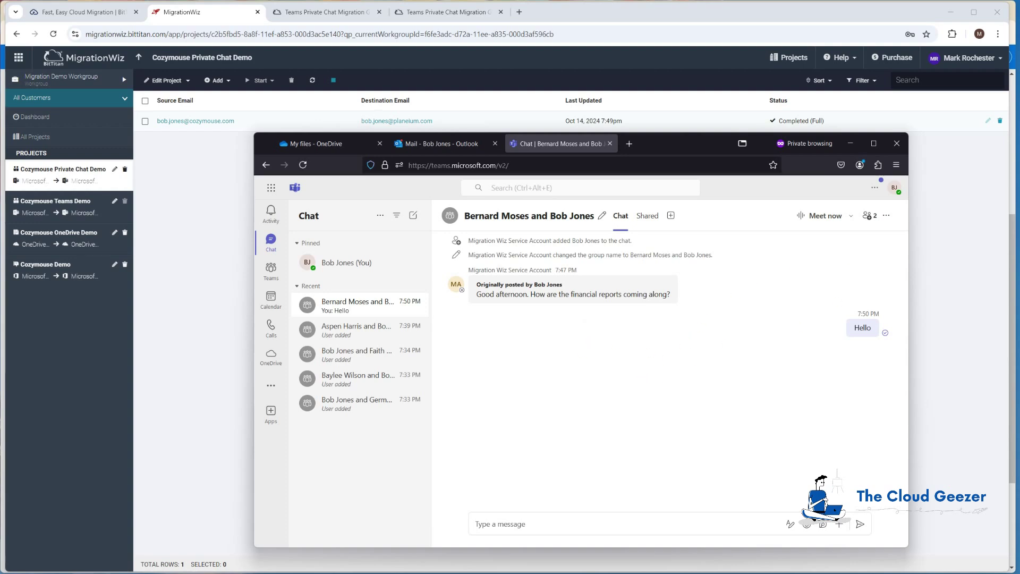
{"action": "left_click", "coordinate": [345, 329]}
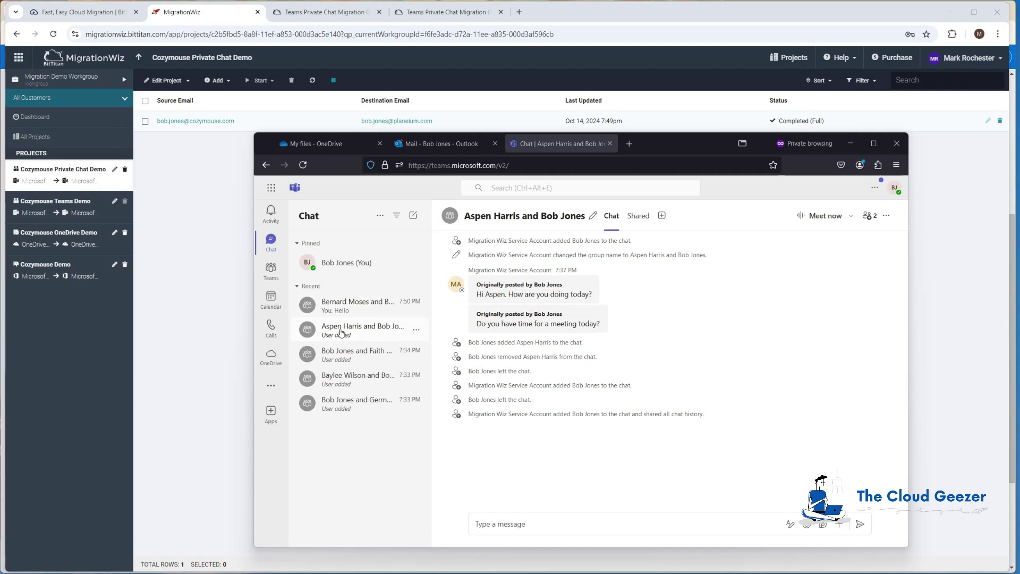
{"action": "left_click", "coordinate": [870, 215]}
{"action": "left_click", "coordinate": [699, 340]}
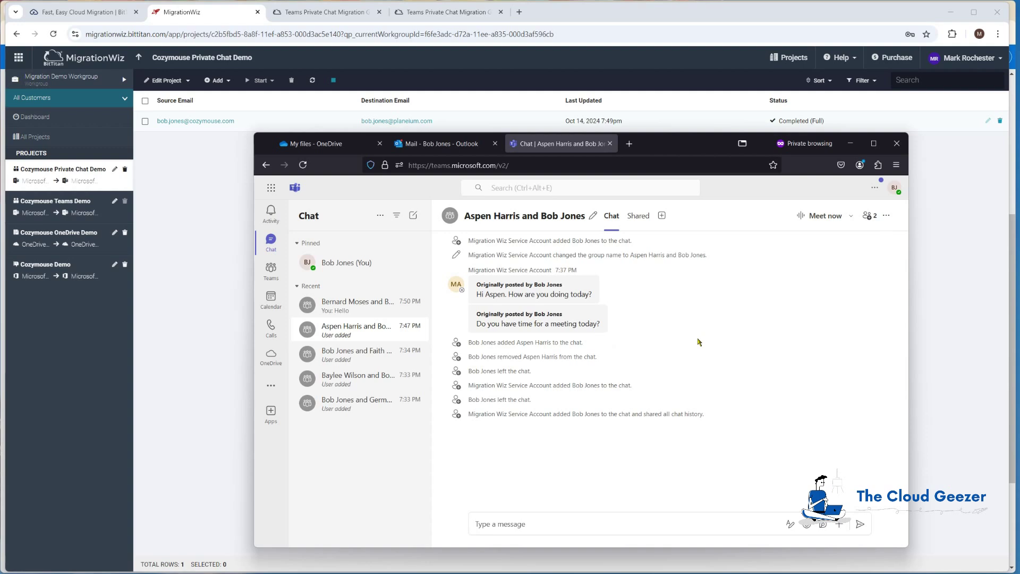